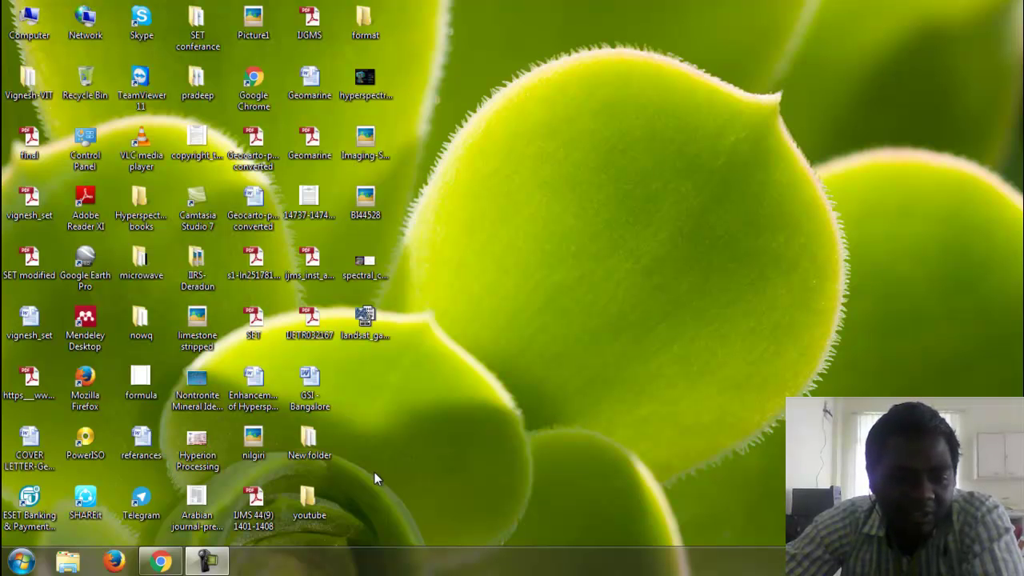
Restore Chrome showing NASA's Landsat 7 ETM+ band specifications page
{"action": "left_click", "coordinate": [158, 564]}
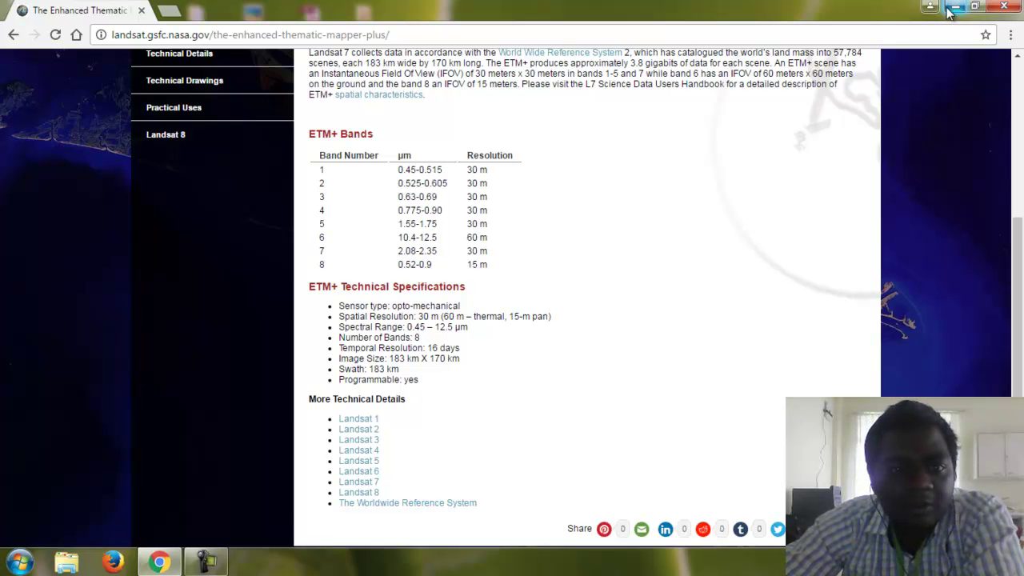
Minimize the Landsat ETM+ page in Chrome and bring up the Start menu's program list
{"action": "left_click", "coordinate": [954, 8]}
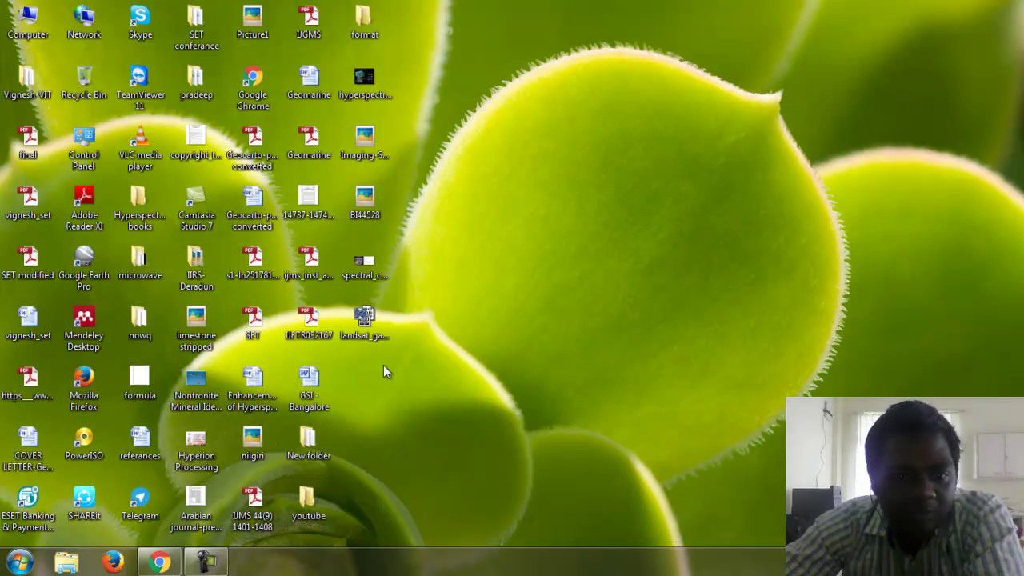
{"action": "left_click", "coordinate": [160, 561]}
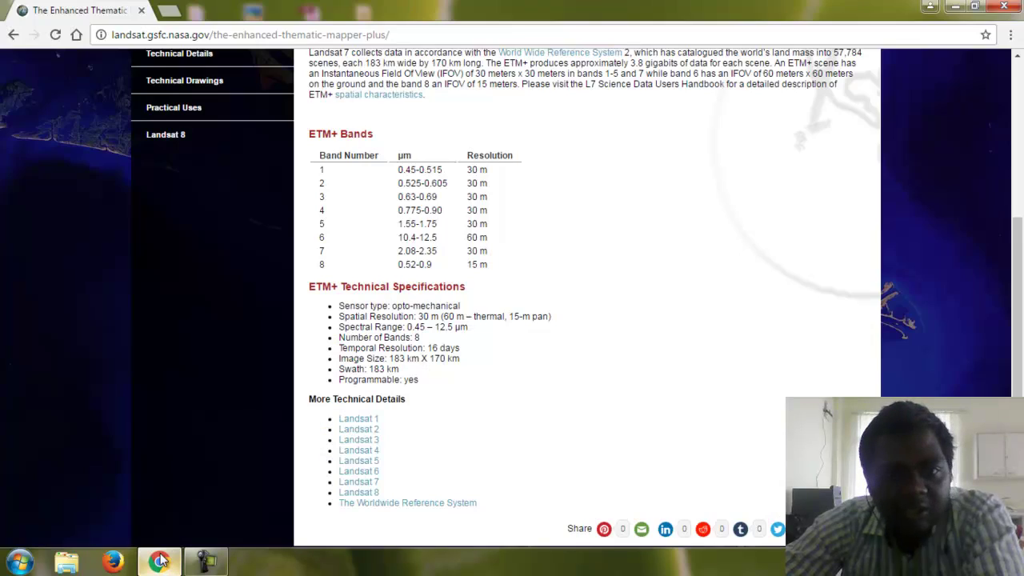
{"action": "left_click", "coordinate": [160, 561]}
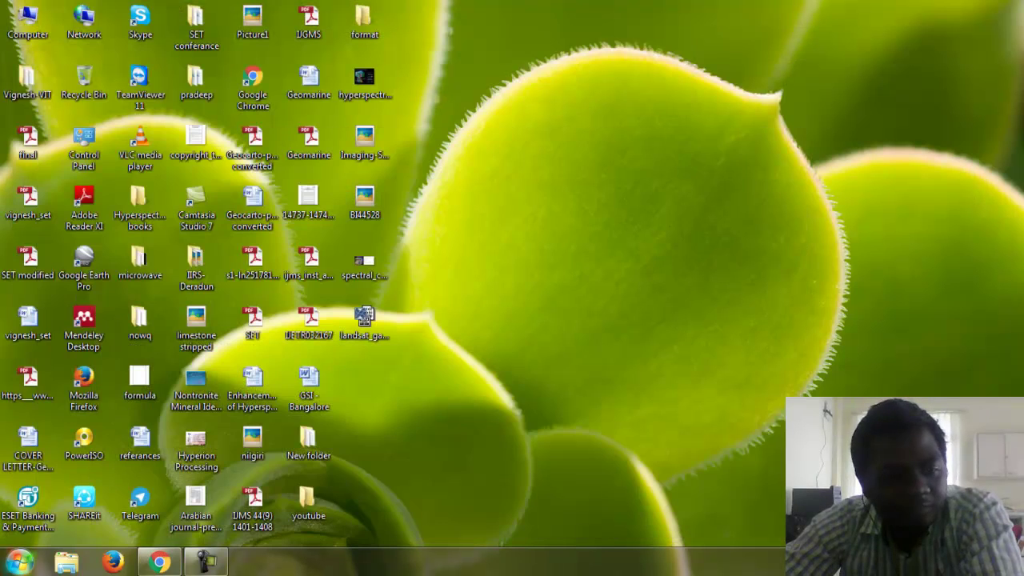
{"action": "left_click", "coordinate": [20, 562]}
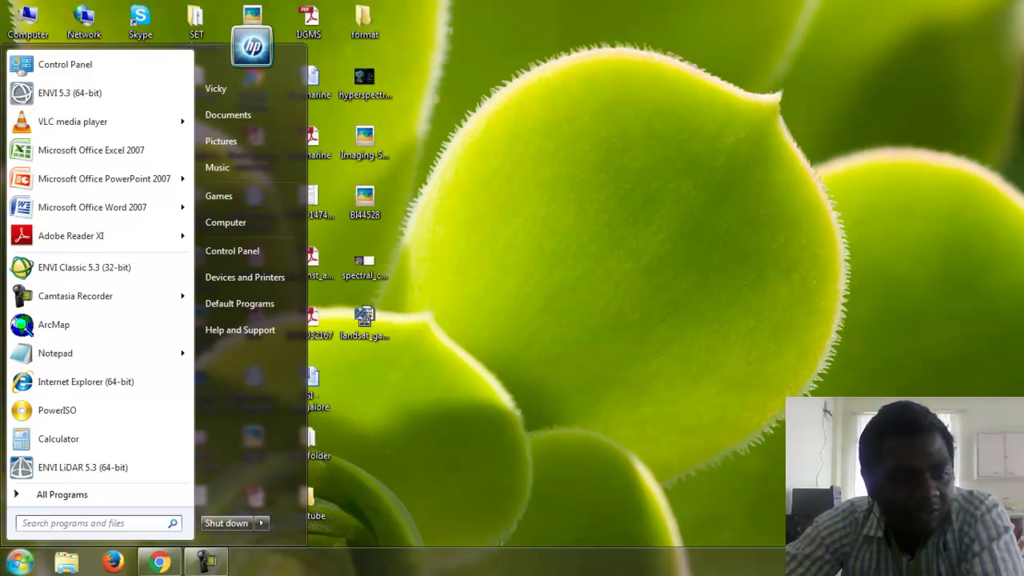
Start ENVI 5.3 (64-bit) from the Start menu and let it load
{"action": "left_click", "coordinate": [62, 102]}
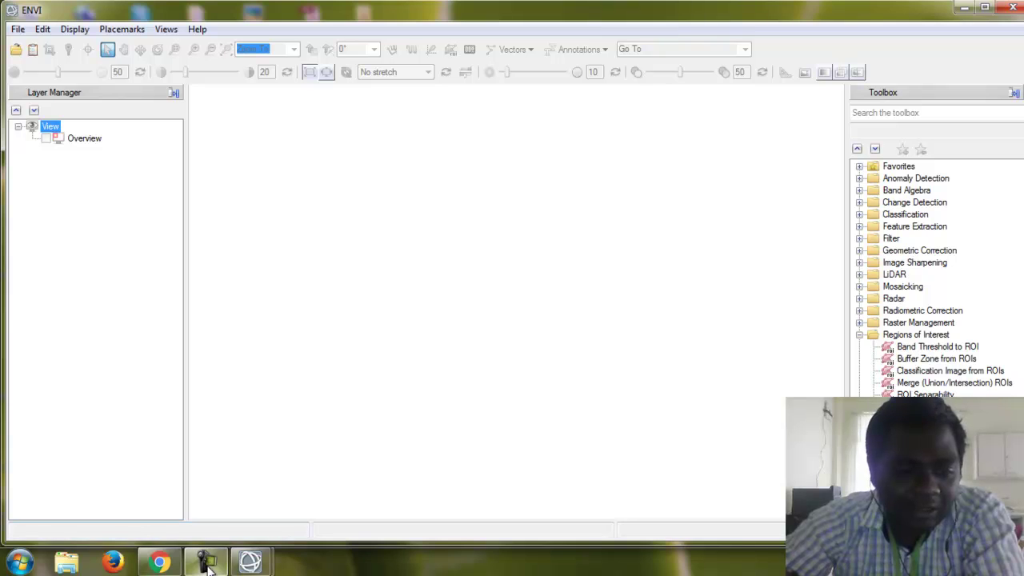
{"action": "left_click", "coordinate": [206, 562]}
{"action": "left_click", "coordinate": [206, 563]}
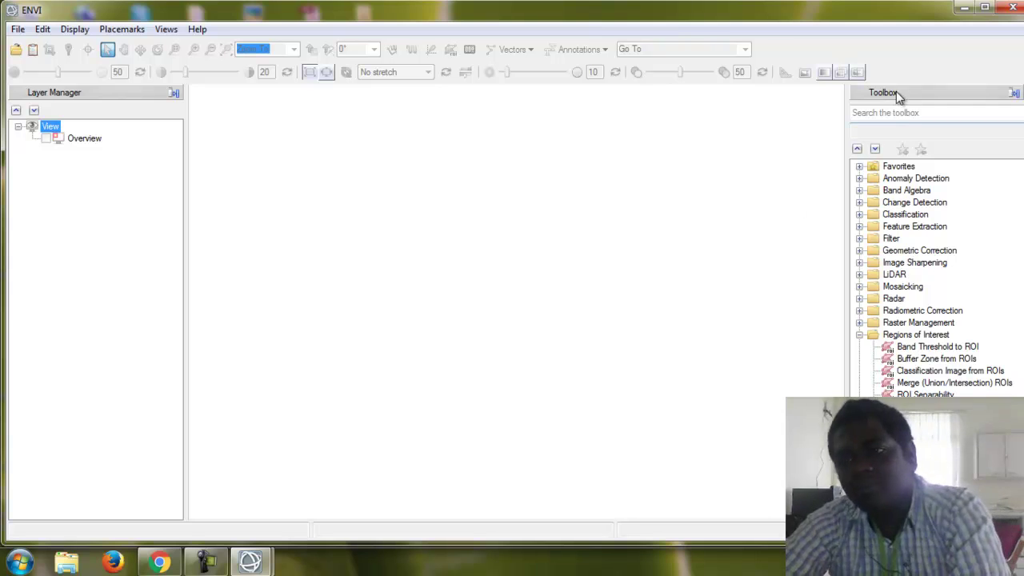
{"action": "left_click", "coordinate": [888, 112]}
{"action": "type", "text": "g"}
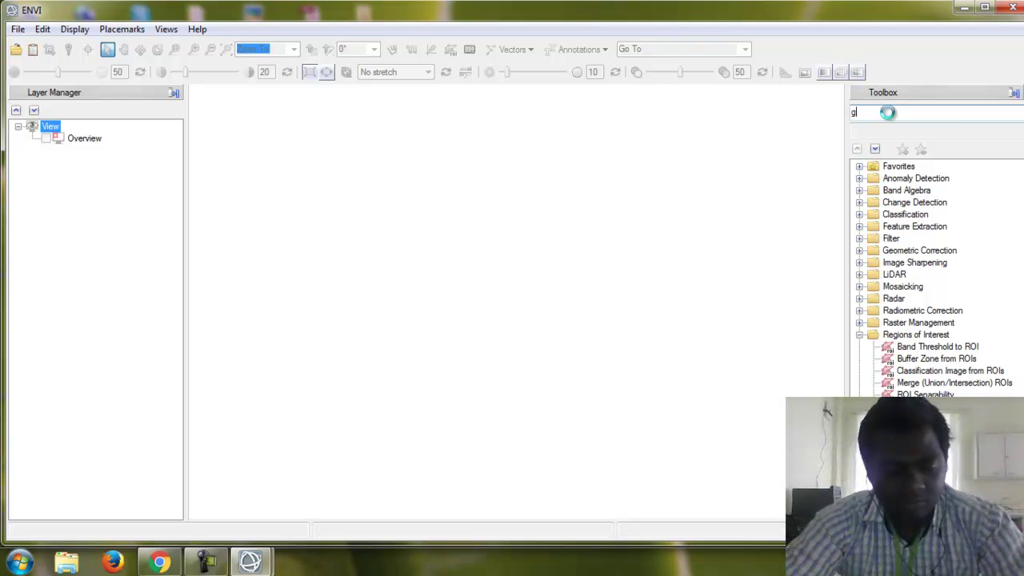
{"action": "type", "text": "apfil"}
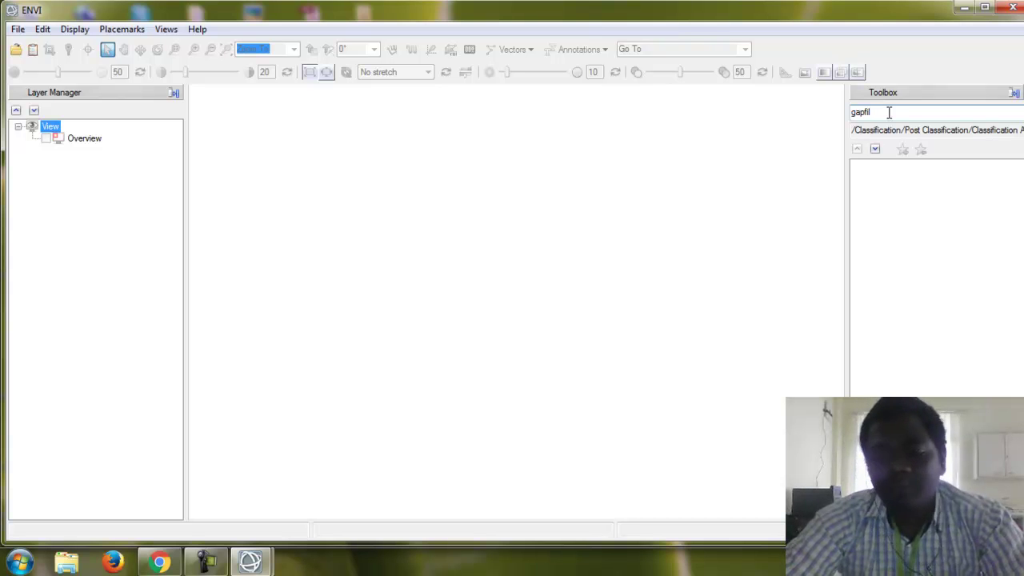
{"action": "key", "text": "BackSpace"}
{"action": "key", "text": "BackSpace"}
{"action": "key", "text": "BackSpace"}
{"action": "key", "text": "BackSpace"}
{"action": "key", "text": "BackSpace"}
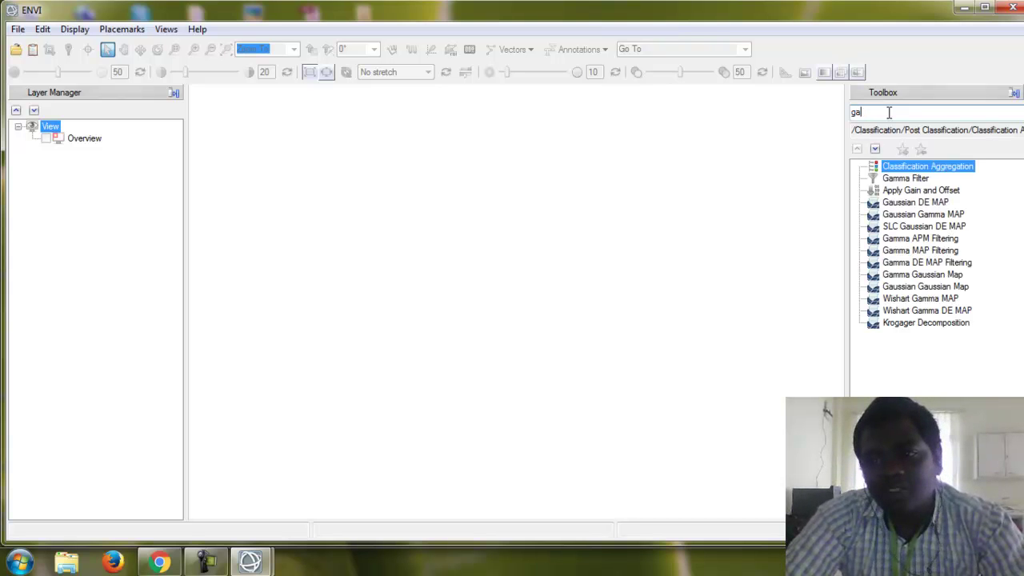
{"action": "key", "text": "BackSpace"}
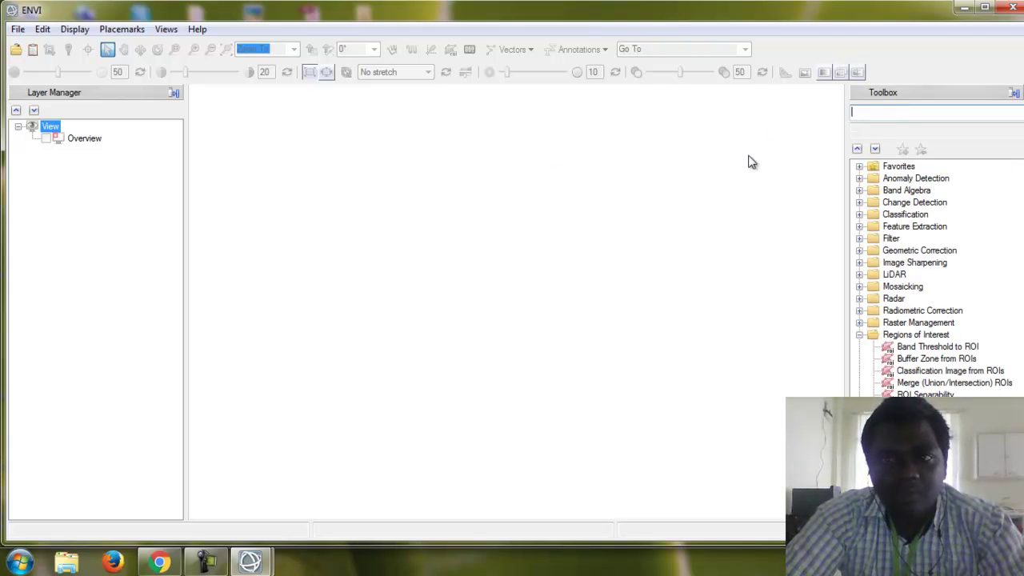
Quit ENVI 5.3, confirming the exit prompt, and select the landsat_gapfill file on the desktop
{"action": "left_click", "coordinate": [1009, 12]}
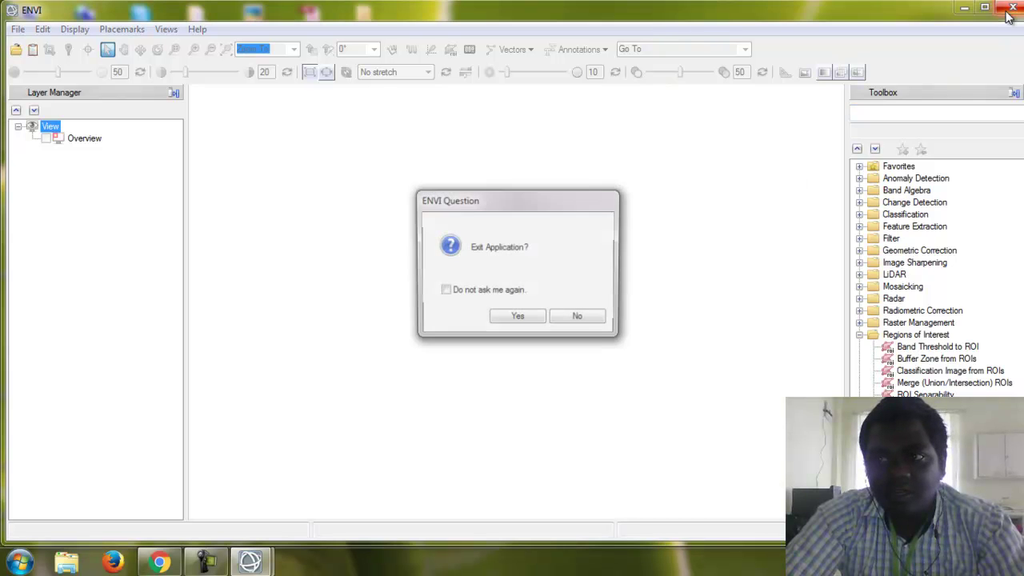
{"action": "left_click", "coordinate": [528, 326]}
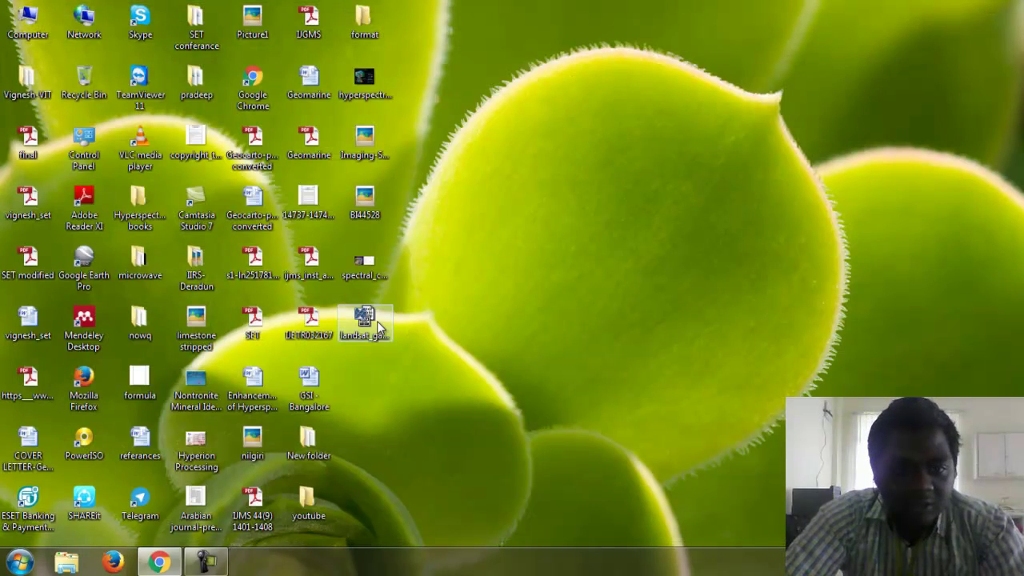
{"action": "left_click", "coordinate": [377, 320]}
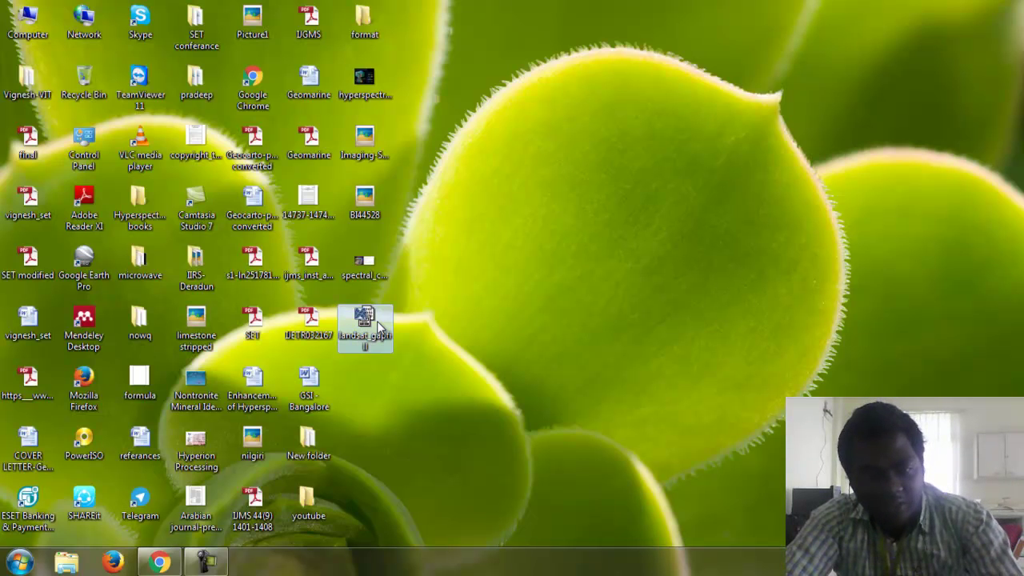
Paste landsat_gapfill into C:\Program Files\Exelis\ENVI53\extensions, then close Explorer
{"action": "double_click", "coordinate": [29, 20]}
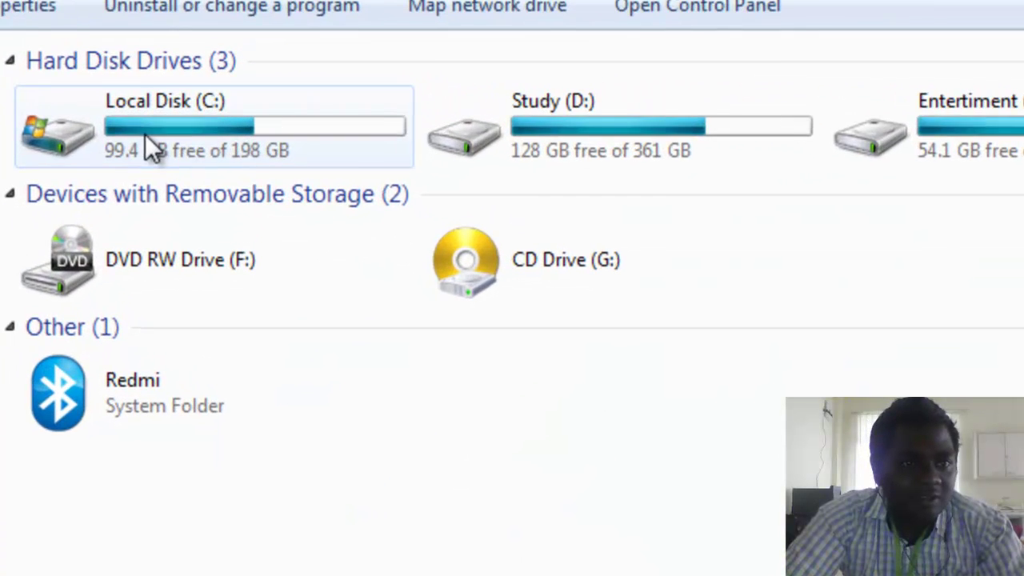
{"action": "double_click", "coordinate": [145, 134]}
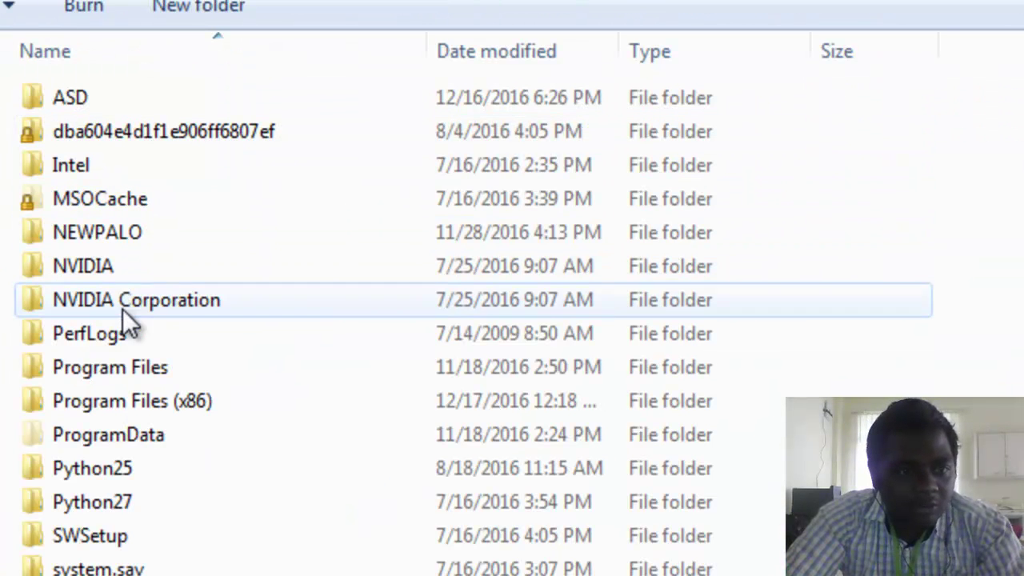
{"action": "double_click", "coordinate": [146, 370]}
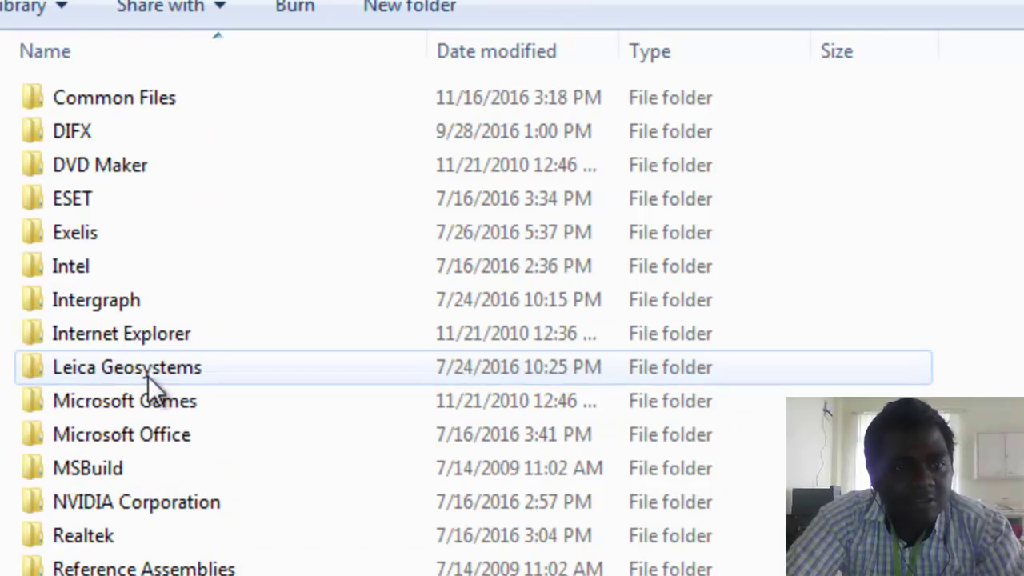
{"action": "double_click", "coordinate": [103, 232]}
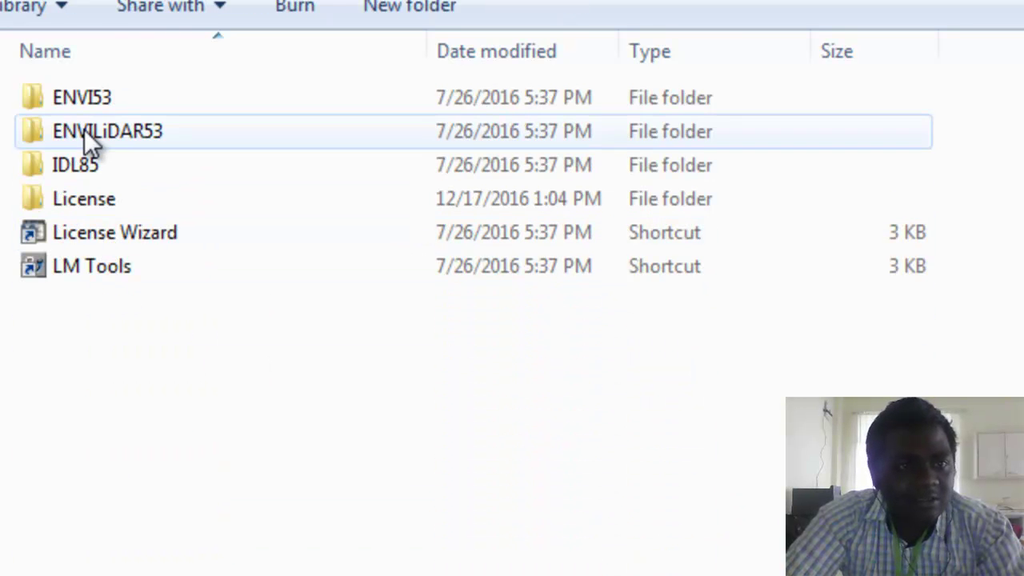
{"action": "double_click", "coordinate": [103, 101]}
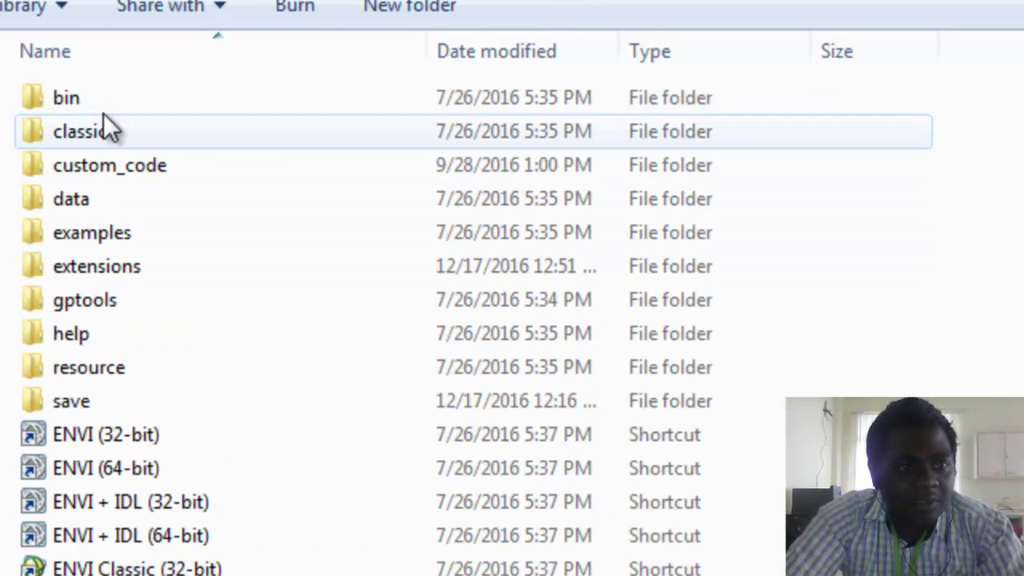
{"action": "double_click", "coordinate": [96, 267]}
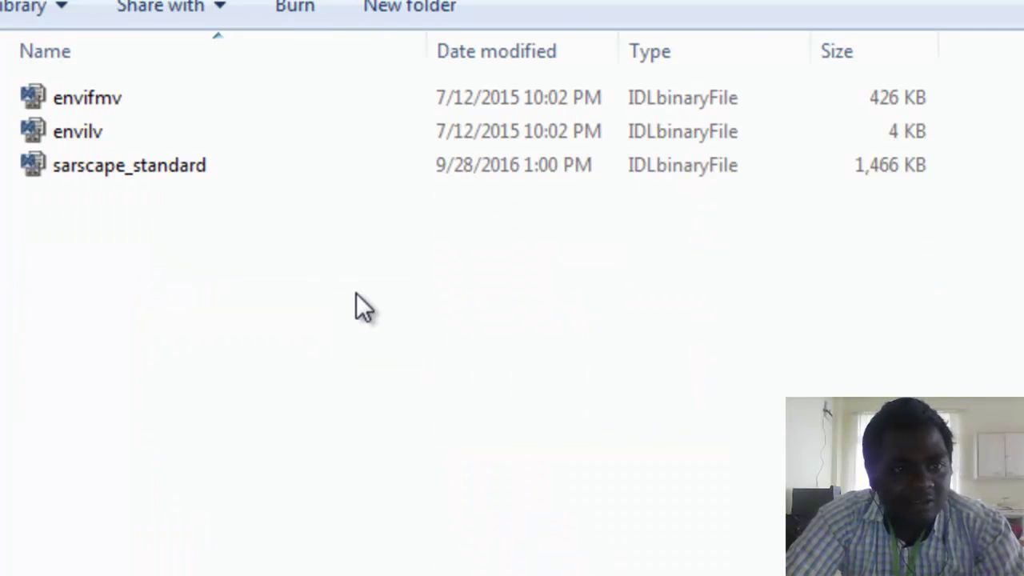
{"action": "key", "text": "ctrl+v"}
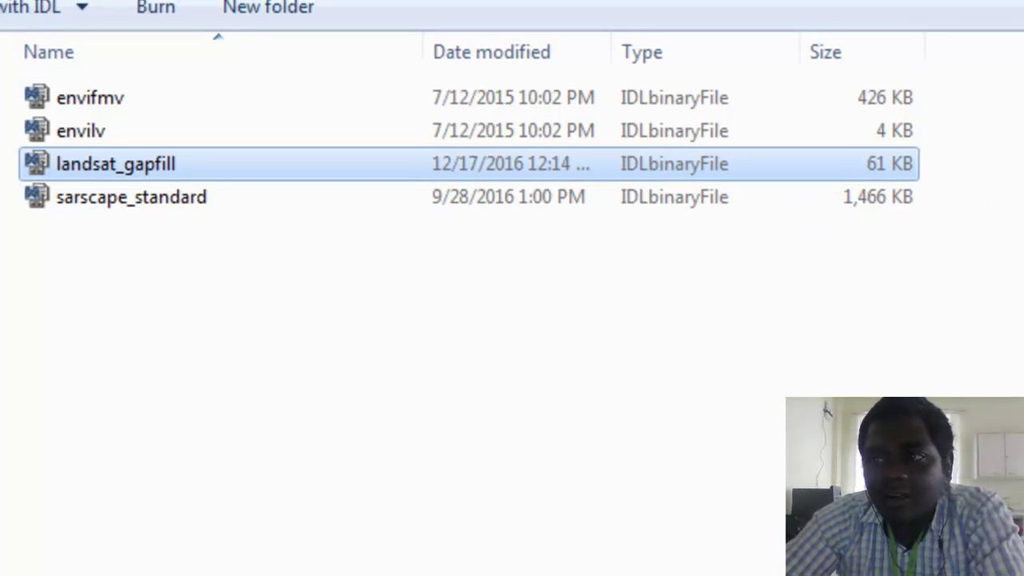
{"action": "key", "text": "super+d"}
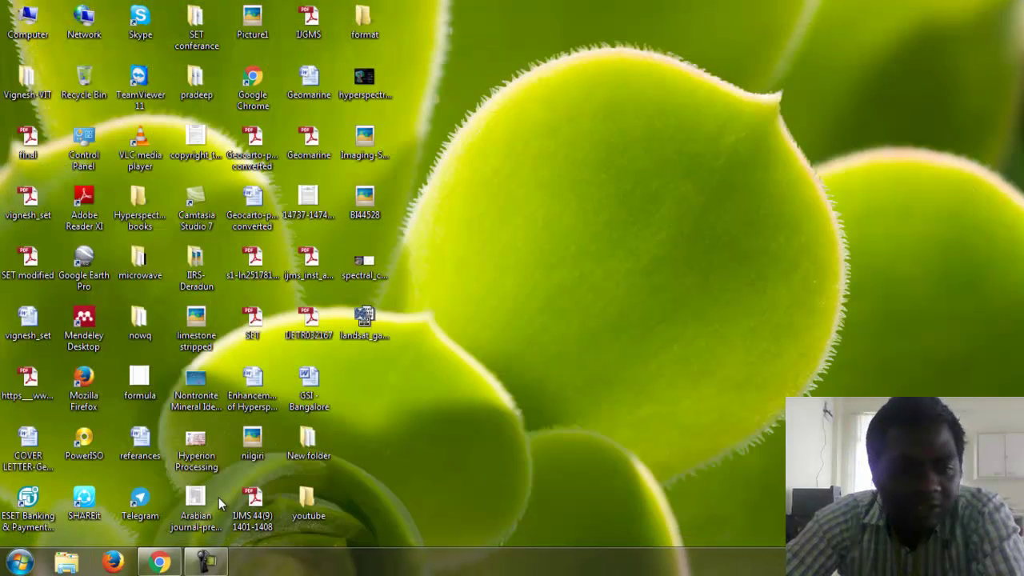
Relaunch ENVI 5.3 (64-bit) from the Start menu
{"action": "left_click", "coordinate": [19, 562]}
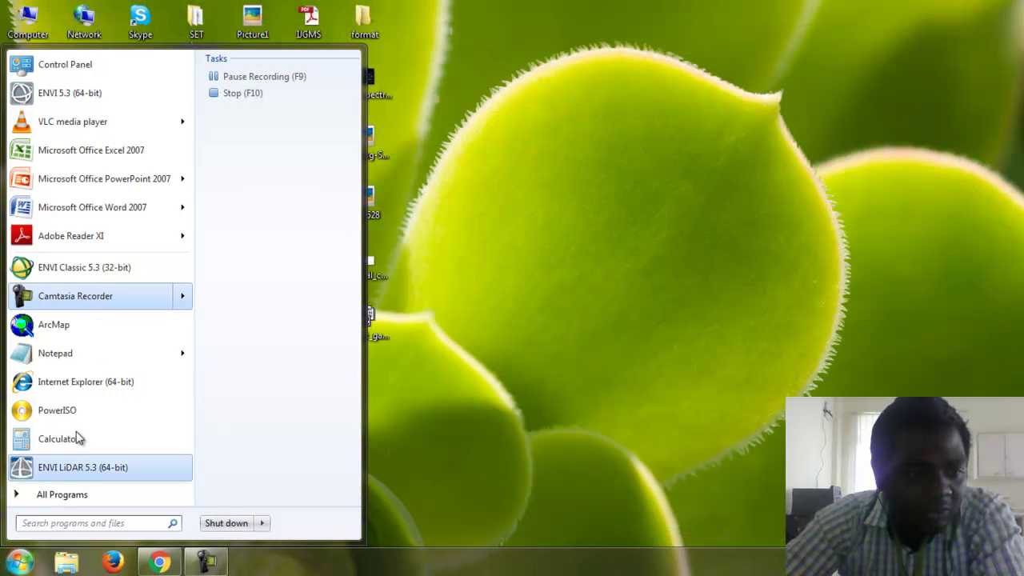
{"action": "left_click", "coordinate": [67, 102]}
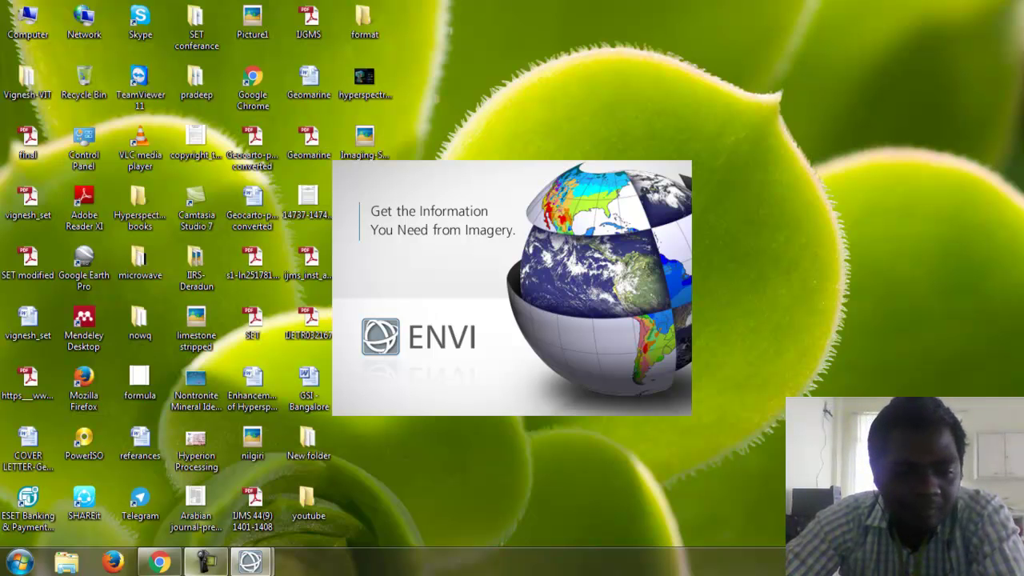
{"action": "left_click", "coordinate": [204, 565]}
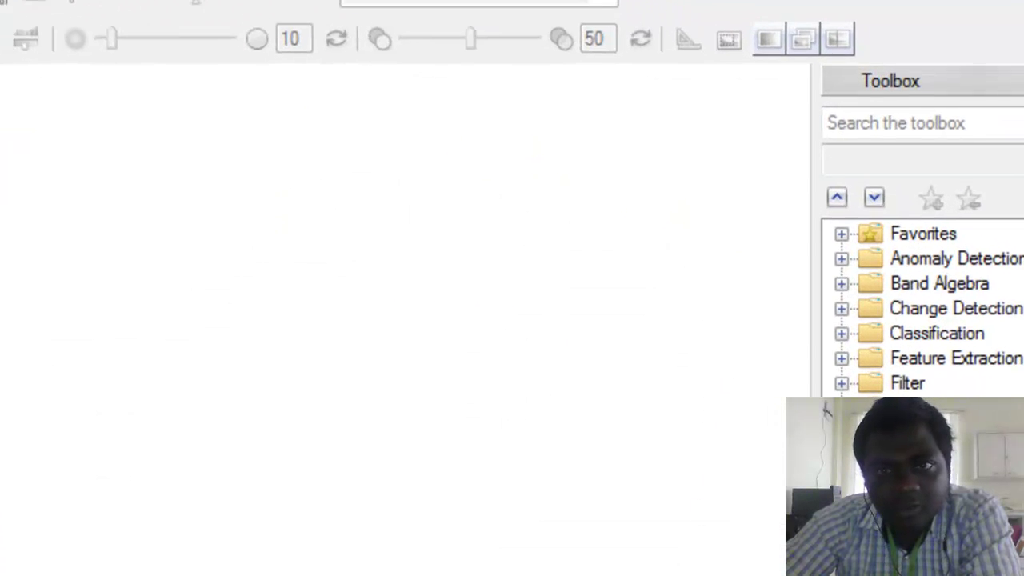
Search the Toolbox for 'gapfil' to find landsat_gapfill, then trim the search to 'ga'
{"action": "left_click", "coordinate": [988, 112]}
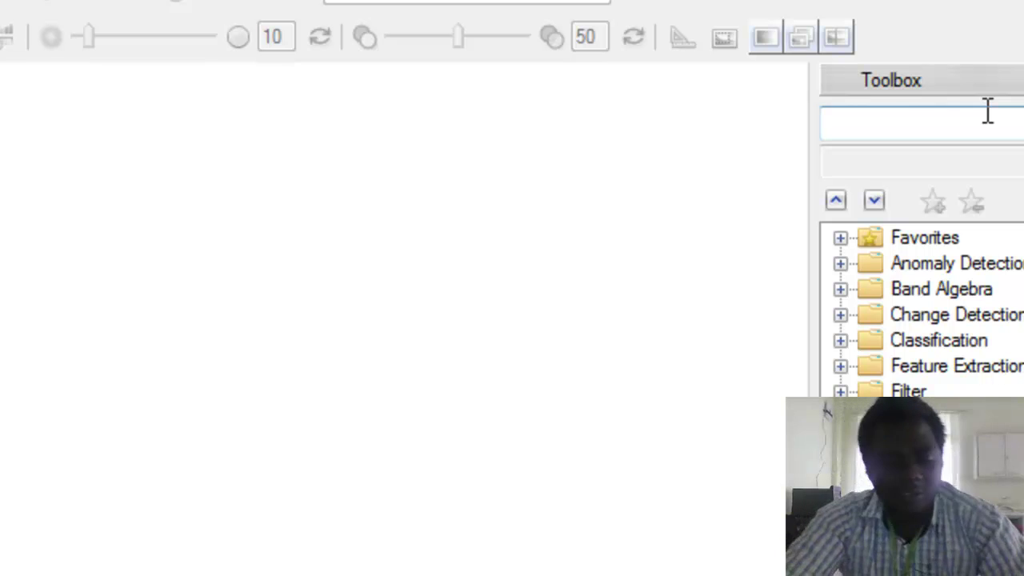
{"action": "type", "text": "ga"}
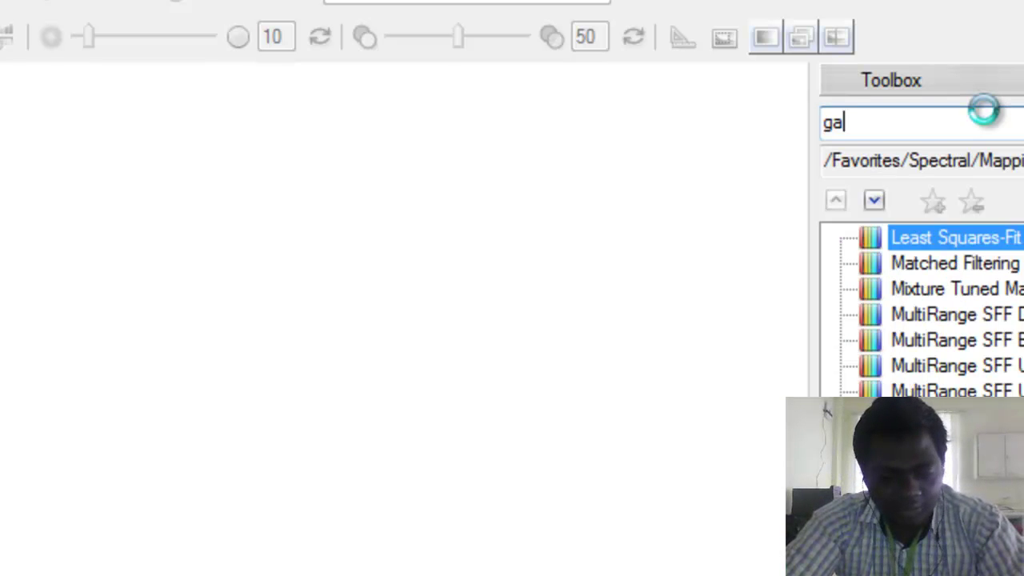
{"action": "type", "text": "pfi"}
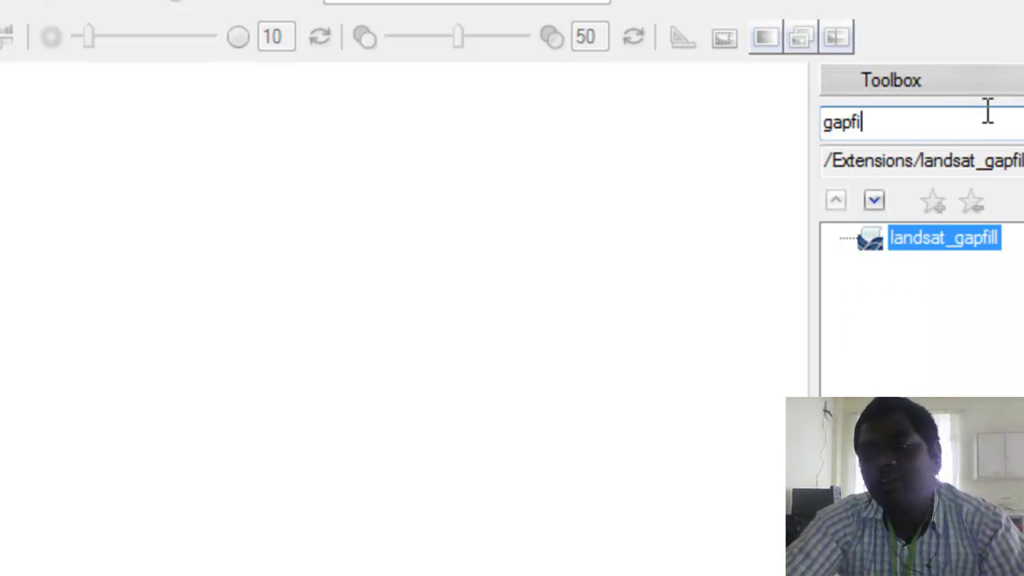
{"action": "type", "text": "l"}
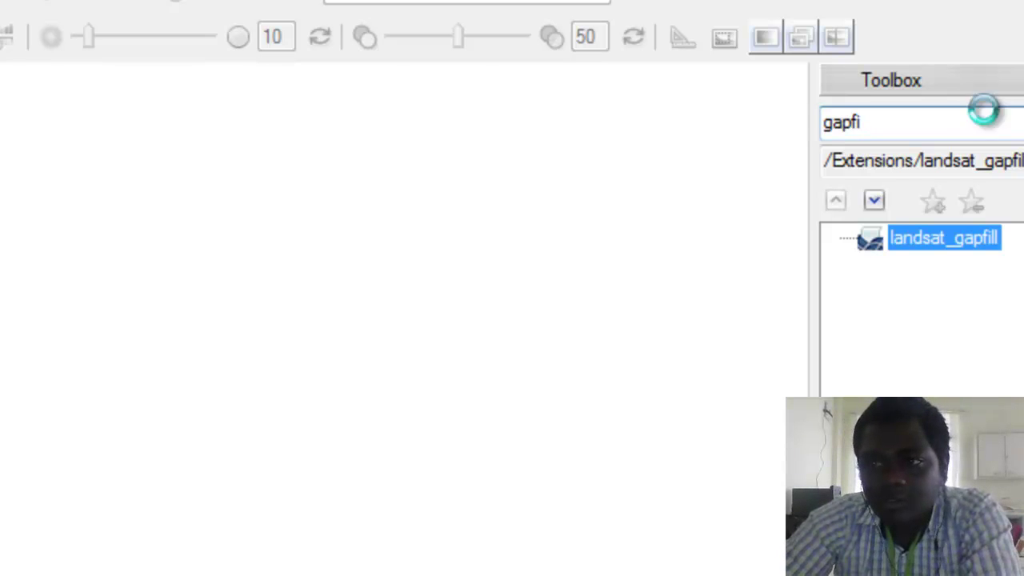
{"action": "key", "text": "BackSpace"}
{"action": "key", "text": "BackSpace"}
{"action": "key", "text": "BackSpace"}
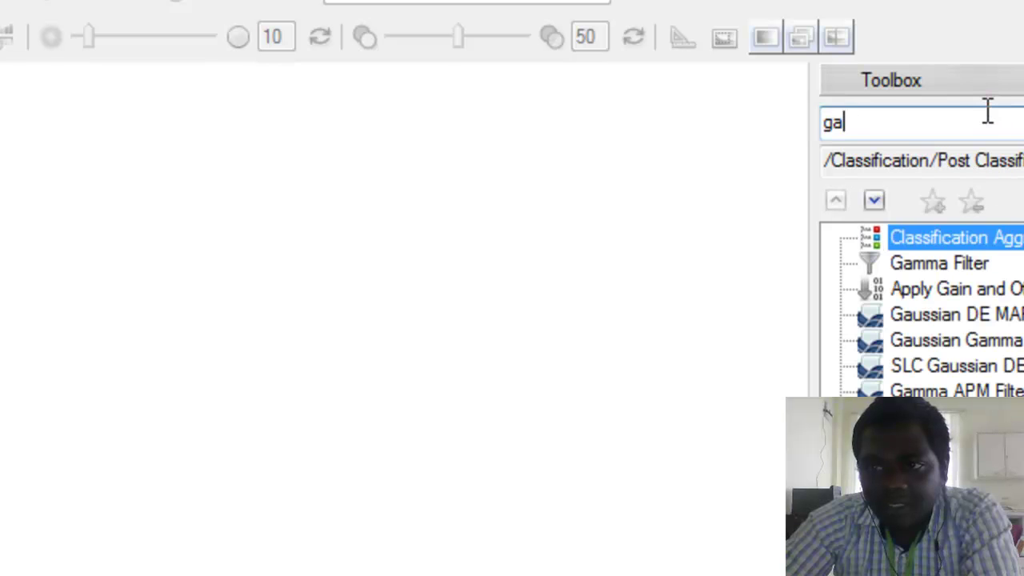
{"action": "key", "text": "BackSpace"}
{"action": "key", "text": "BackSpace"}
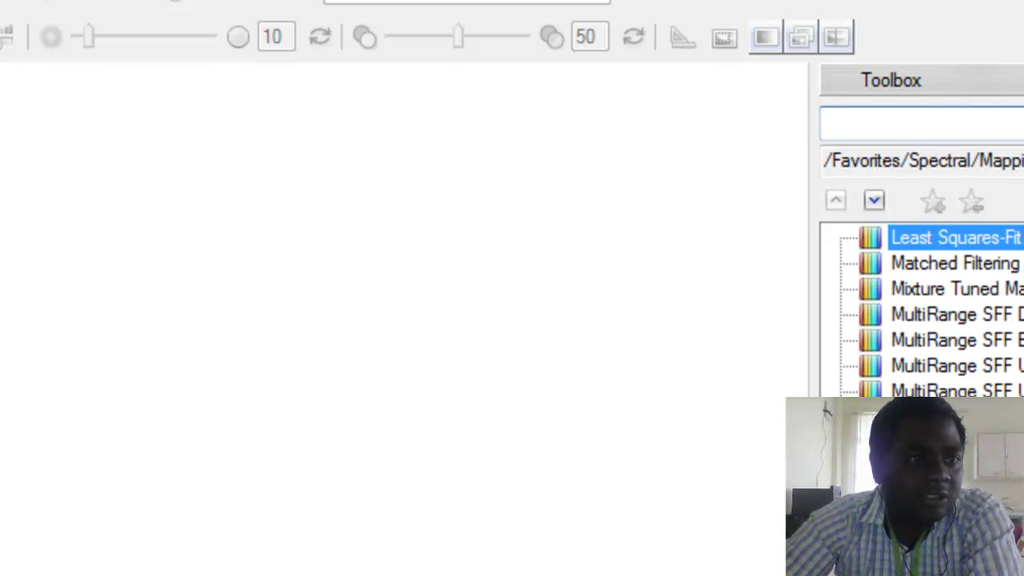
{"action": "key", "text": "ctrl+o"}
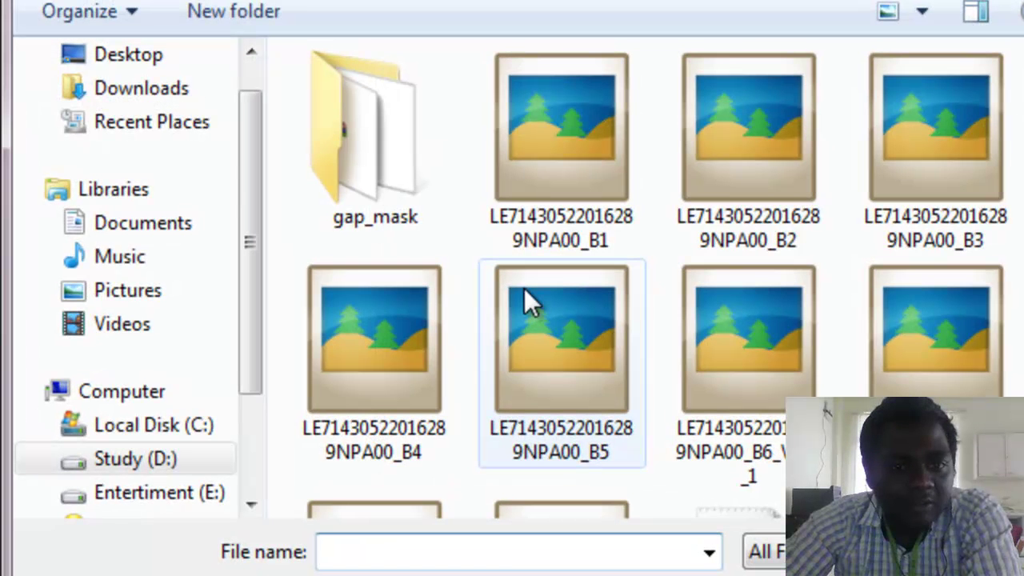
{"action": "left_click", "coordinate": [177, 460]}
{"action": "double_click", "coordinate": [362, 205]}
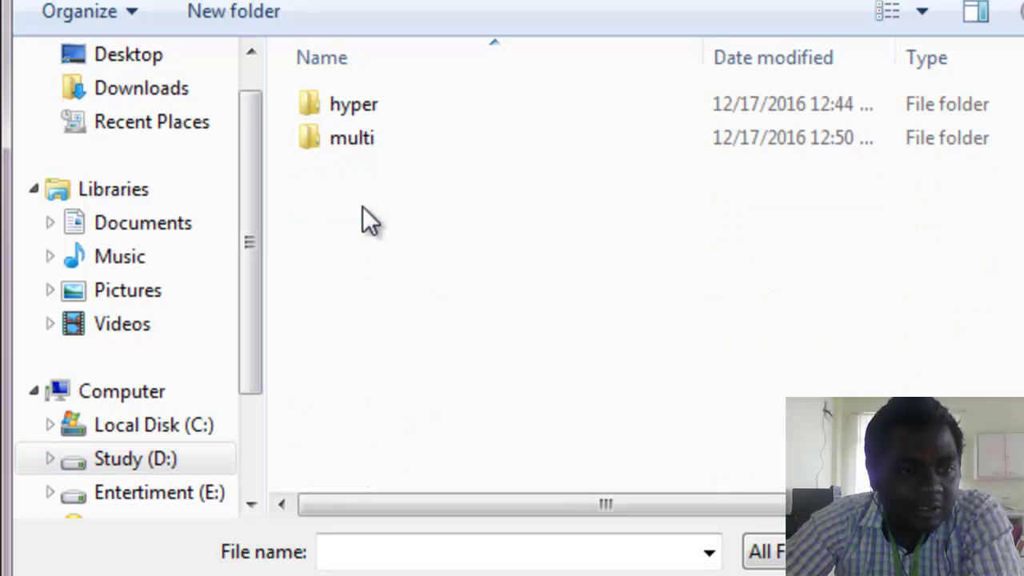
{"action": "double_click", "coordinate": [657, 139]}
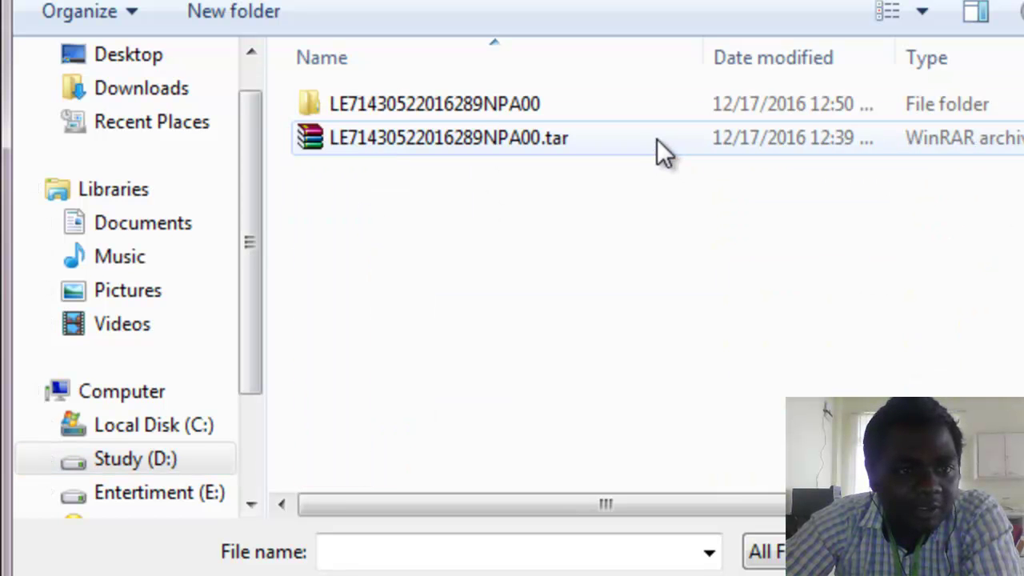
{"action": "double_click", "coordinate": [671, 104]}
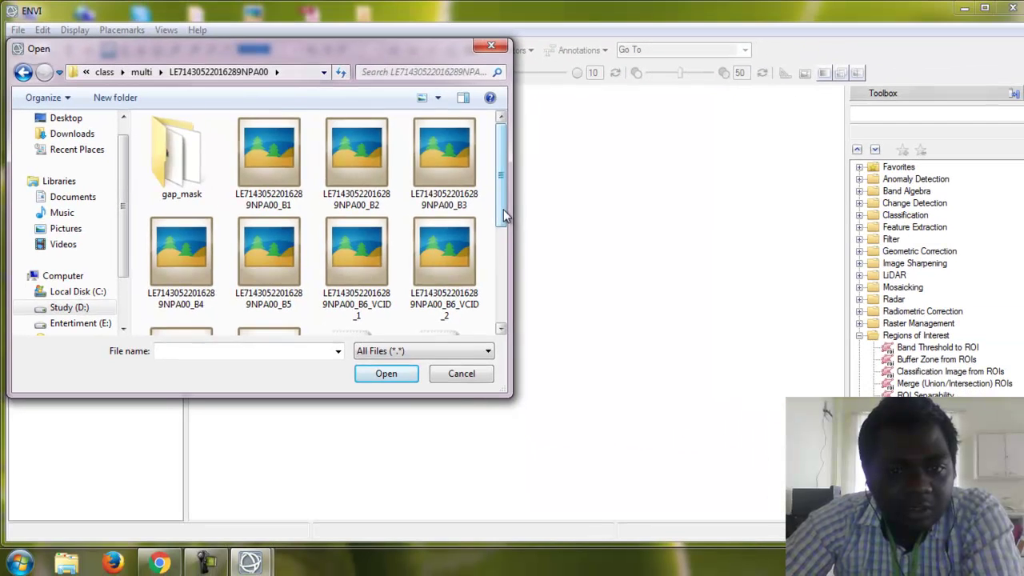
{"action": "scroll", "coordinate": [504, 268], "scroll_direction": "down", "scroll_amount": 3}
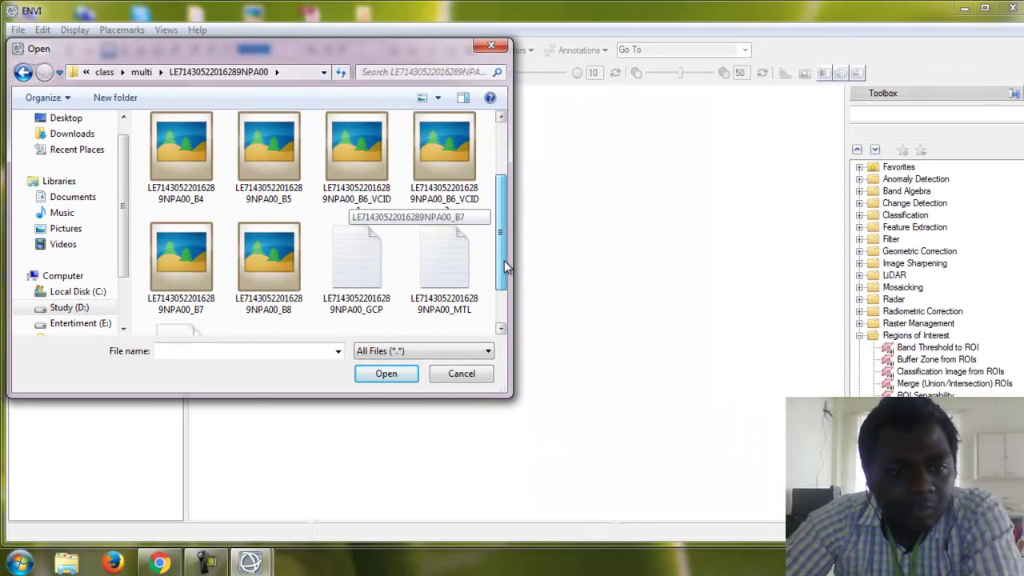
{"action": "left_click_drag", "start_coordinate": [504, 268], "coordinate": [500, 294]}
{"action": "left_click", "coordinate": [457, 211]}
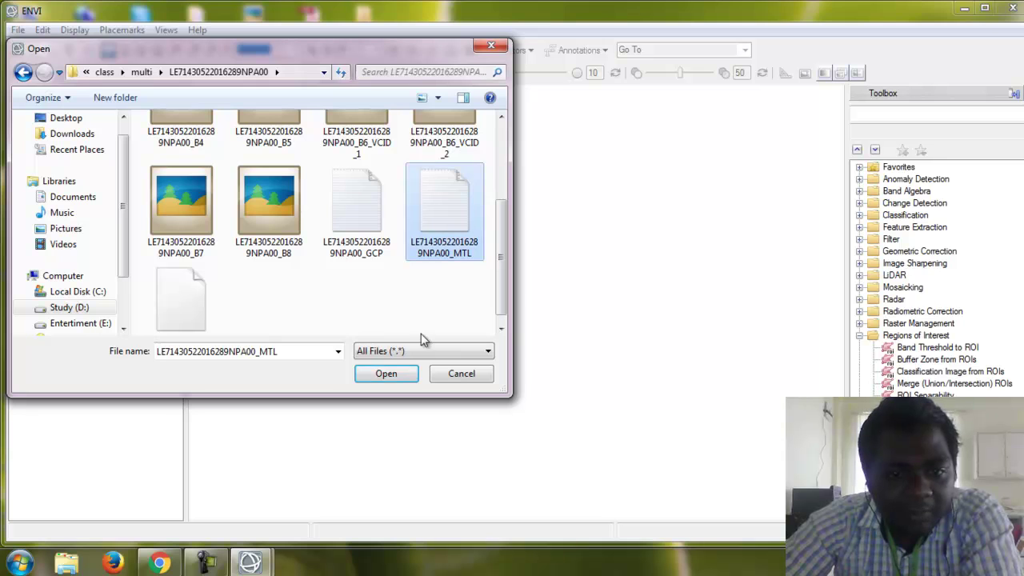
{"action": "left_click", "coordinate": [405, 373]}
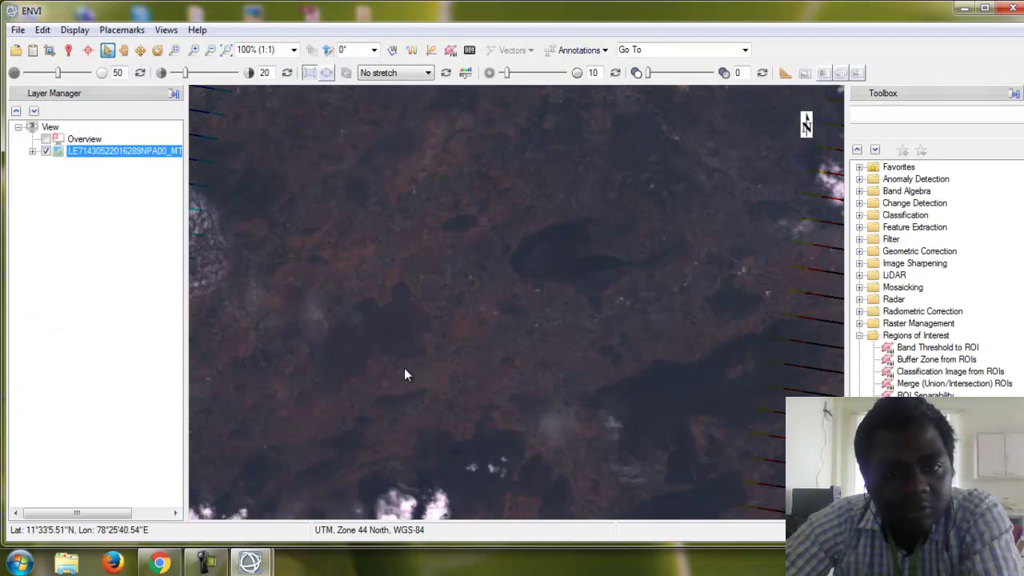
Zoom to the layer's full extent, then box-zoom onto a patch showing scan-line gaps
{"action": "right_click", "coordinate": [110, 151]}
{"action": "left_click", "coordinate": [172, 388]}
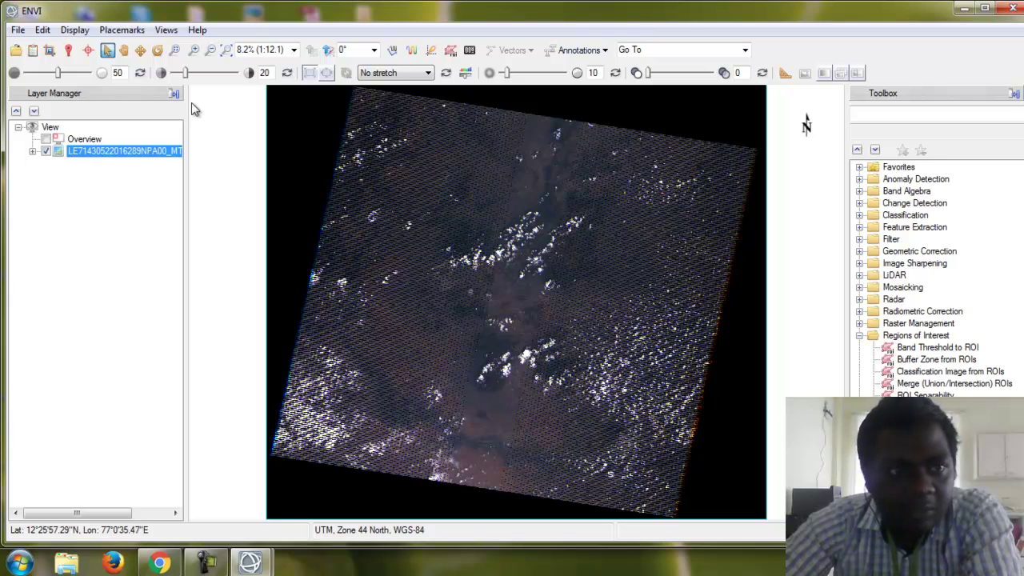
{"action": "left_click", "coordinate": [173, 49]}
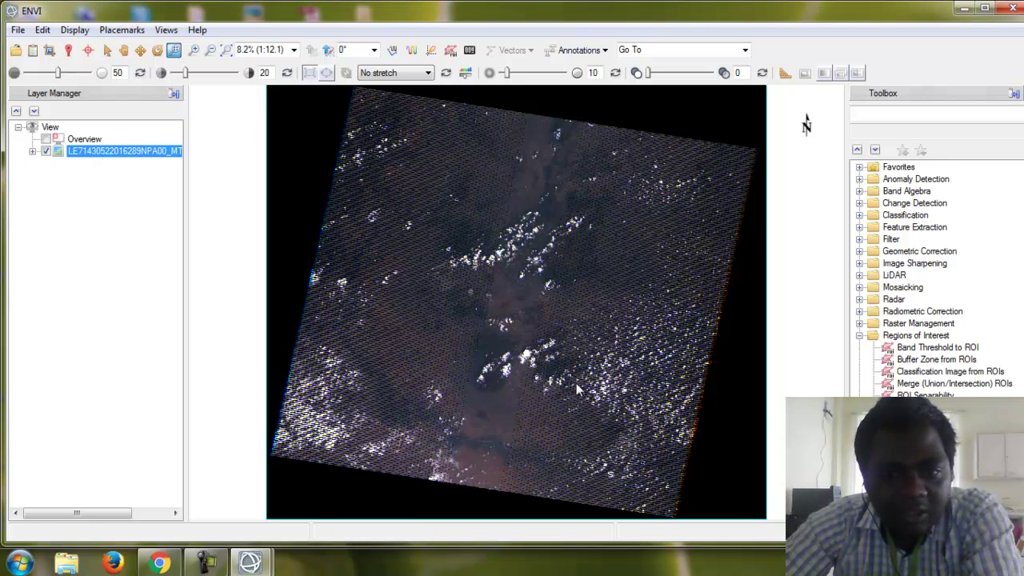
{"action": "left_click_drag", "start_coordinate": [525, 381], "coordinate": [582, 439]}
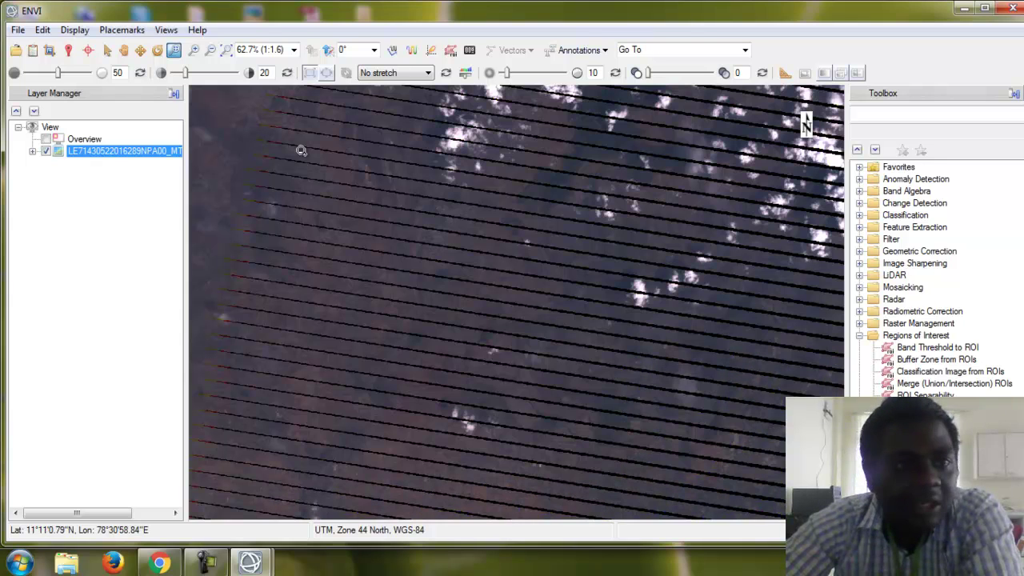
{"action": "left_click", "coordinate": [33, 50]}
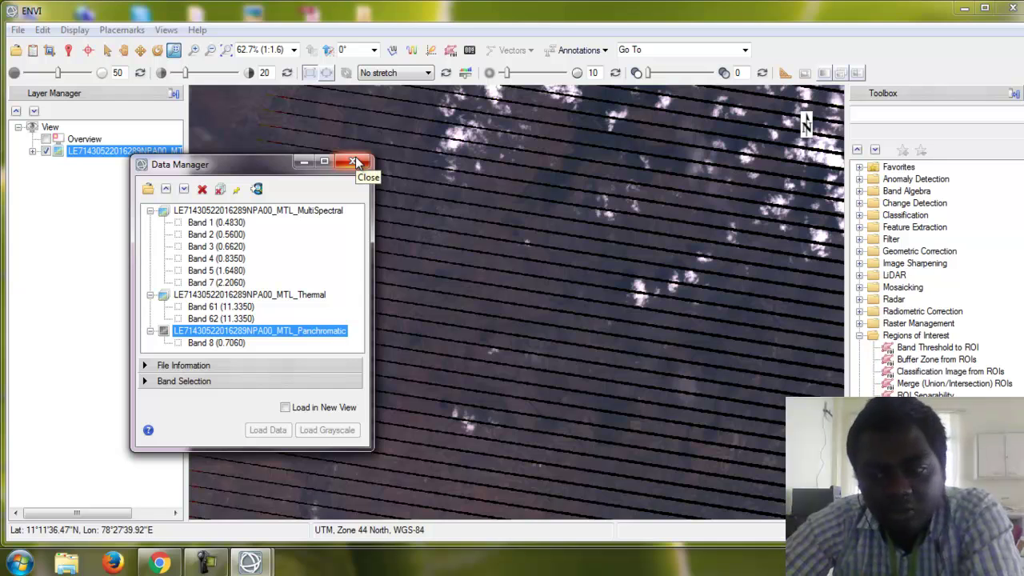
{"action": "left_click", "coordinate": [355, 162]}
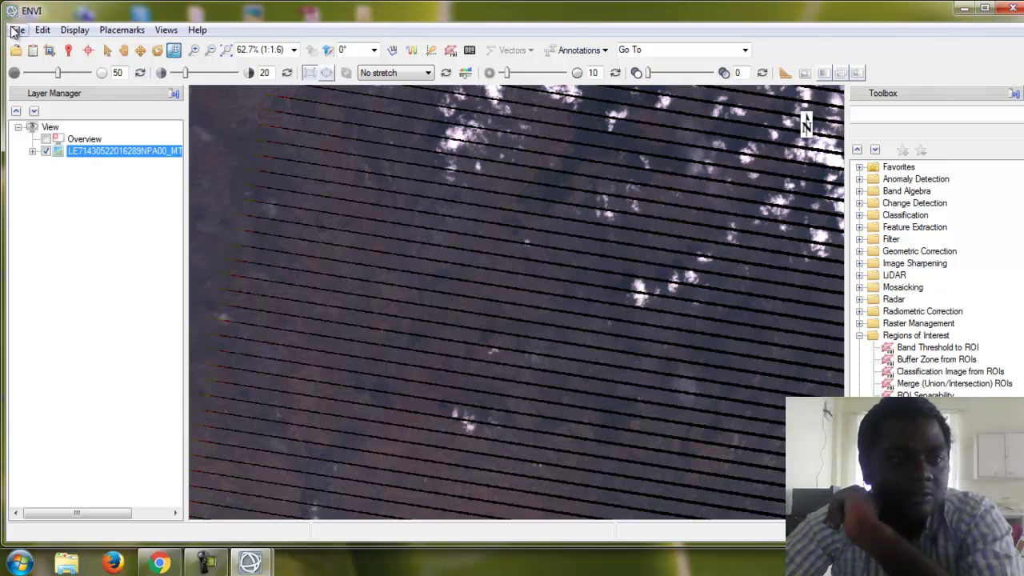
Search the Toolbox for 'gap' and launch the landsat_gapfill tool
{"action": "left_click", "coordinate": [967, 119]}
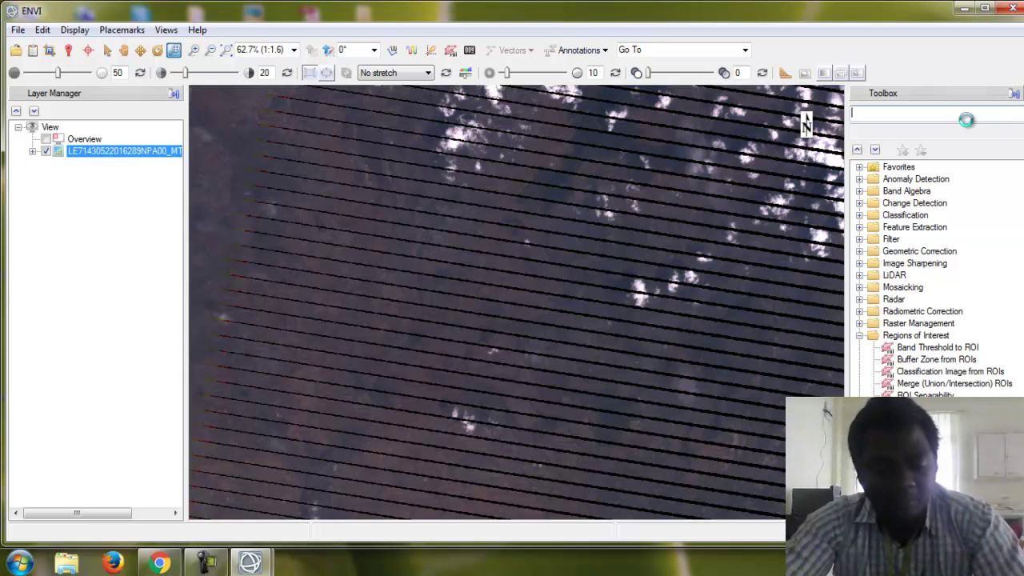
{"action": "type", "text": "gapfill"}
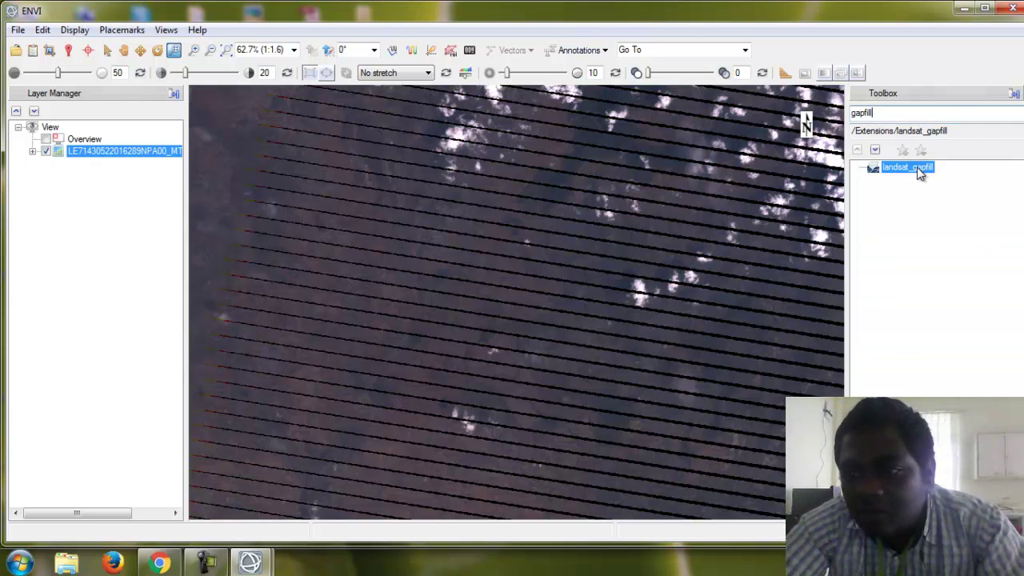
{"action": "double_click", "coordinate": [916, 171]}
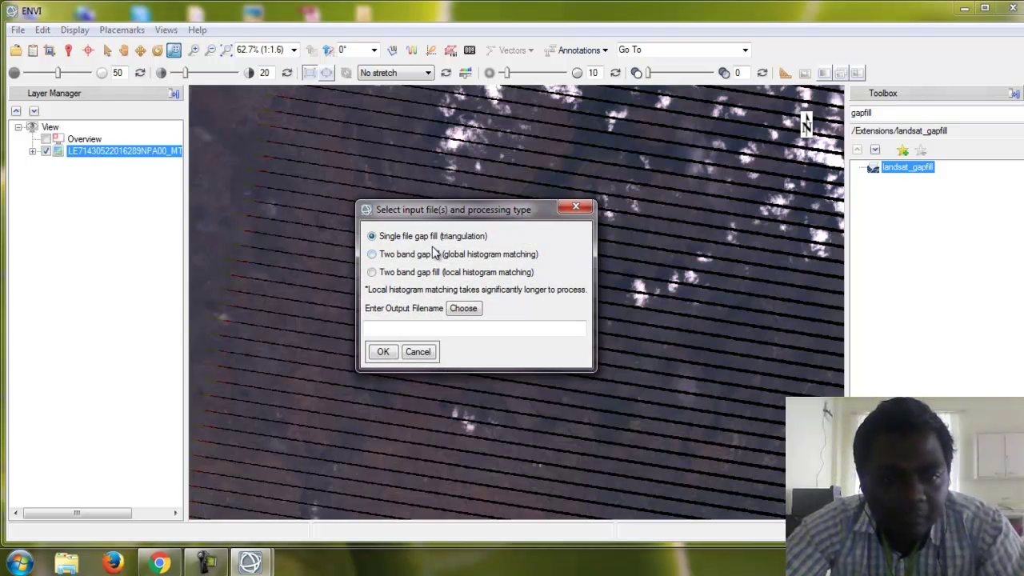
Create a new folder named output under D:\class\multi for the result
{"action": "left_click", "coordinate": [472, 311]}
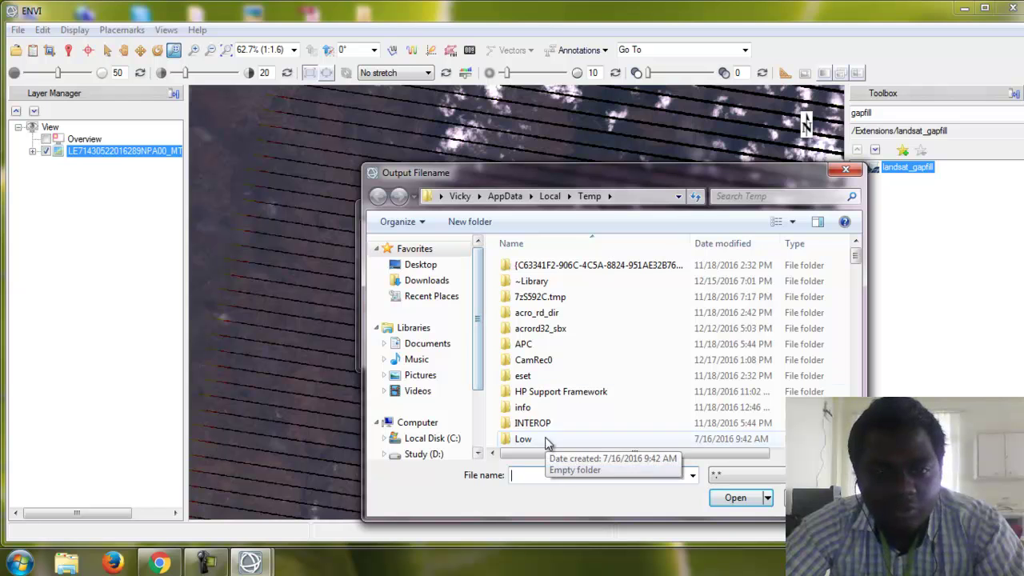
{"action": "left_click", "coordinate": [426, 267]}
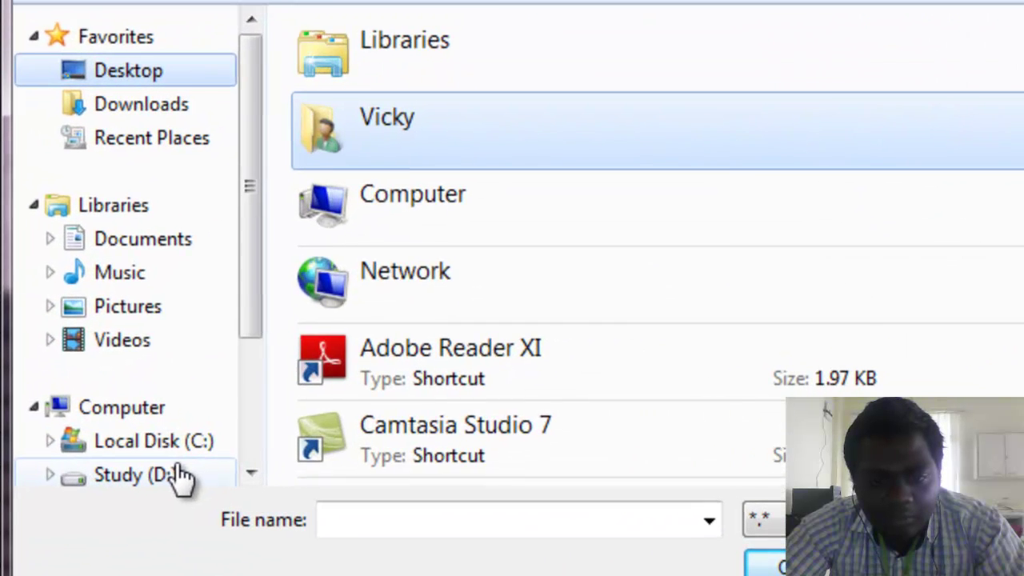
{"action": "left_click", "coordinate": [436, 453]}
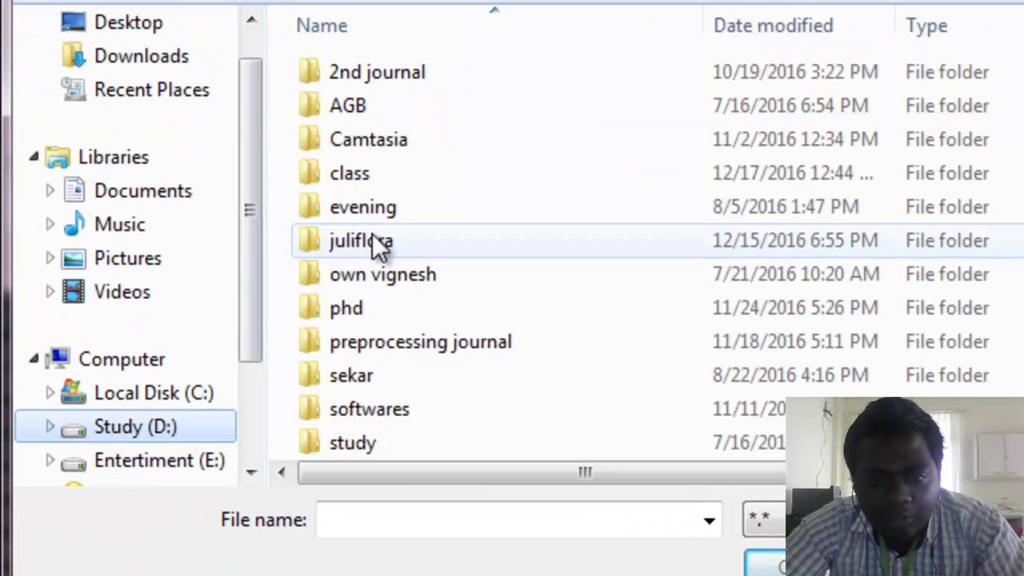
{"action": "double_click", "coordinate": [361, 173]}
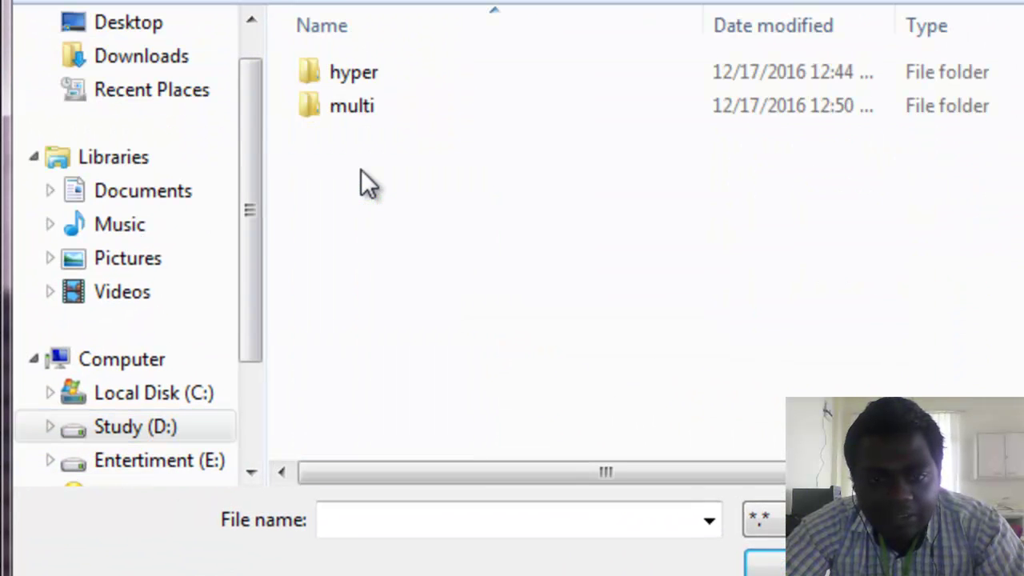
{"action": "double_click", "coordinate": [376, 103]}
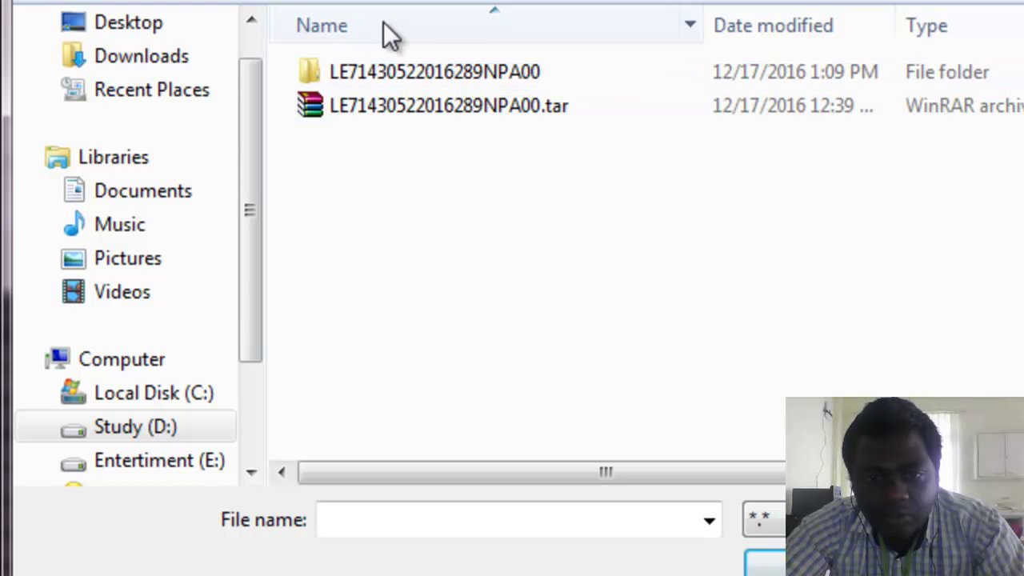
{"action": "left_click", "coordinate": [279, 1]}
{"action": "type", "text": "ou"}
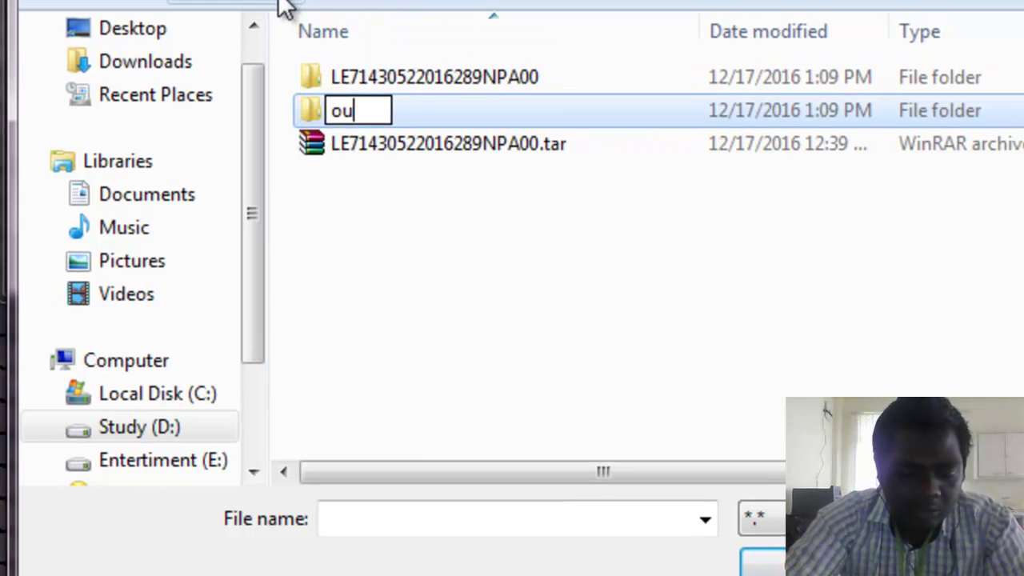
{"action": "type", "text": "tput"}
{"action": "key", "text": "Return"}
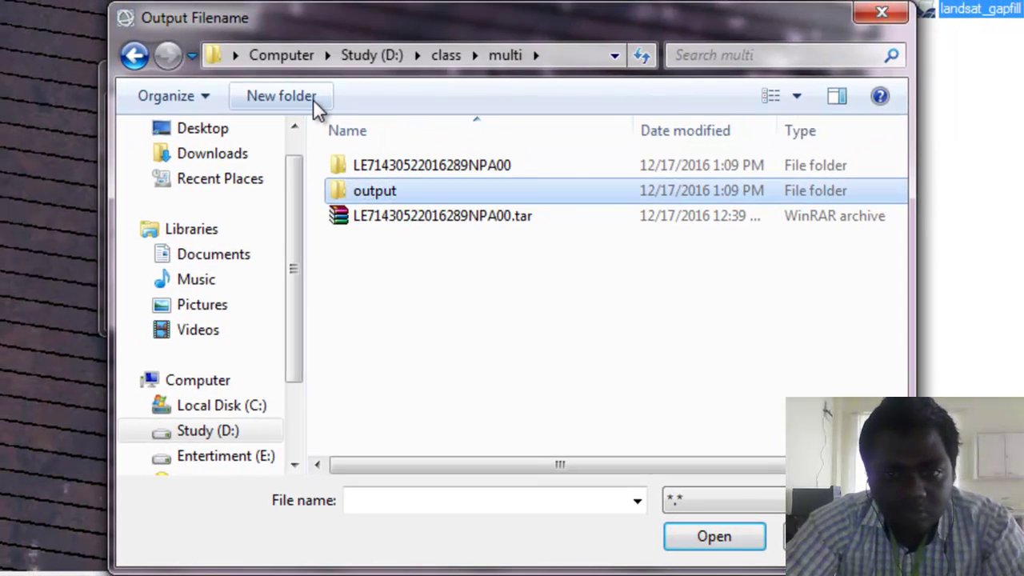
{"action": "key", "text": "Return"}
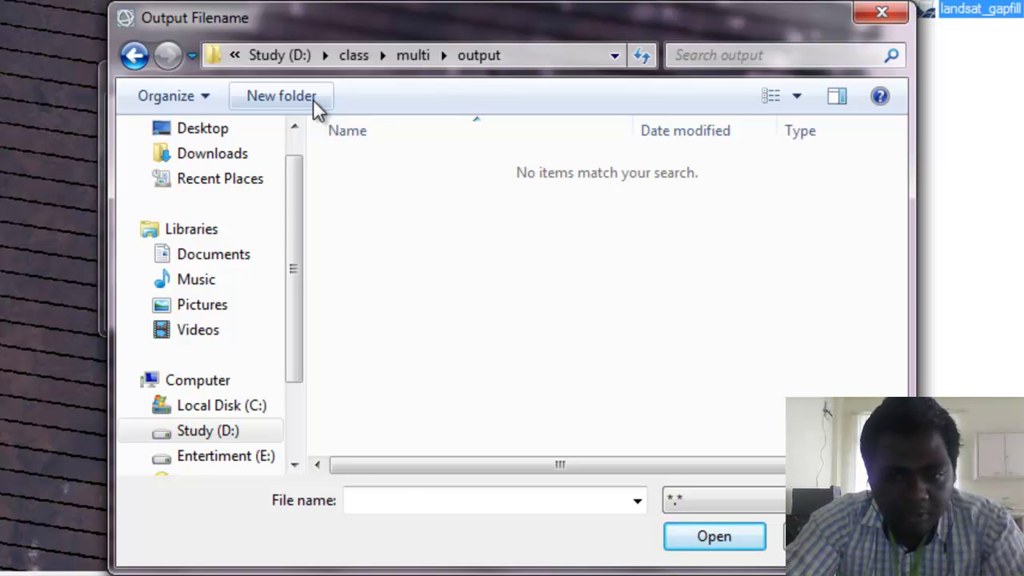
Name the gap-filled output file gapfill
{"action": "left_click", "coordinate": [391, 497]}
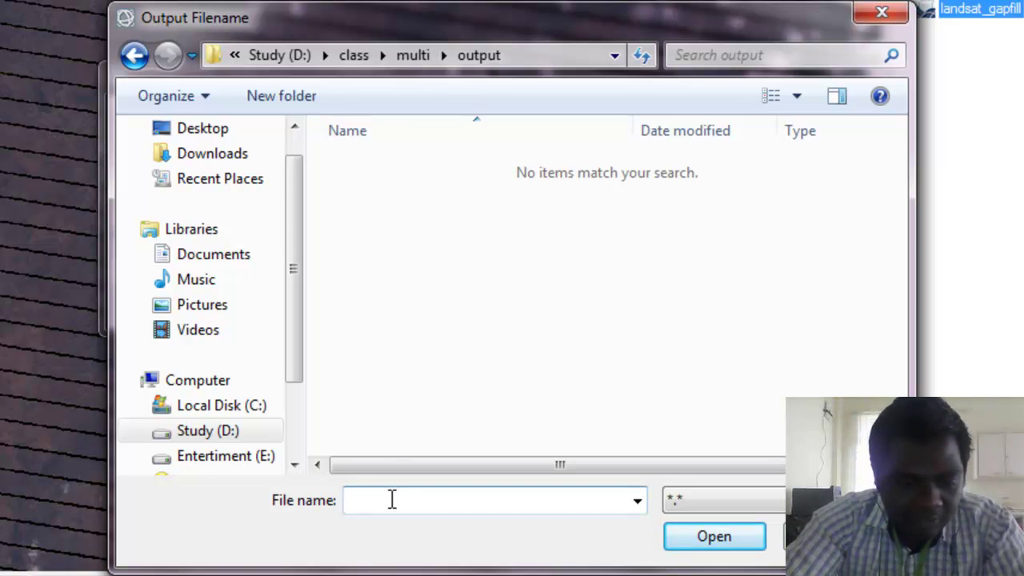
{"action": "type", "text": "gapfil"}
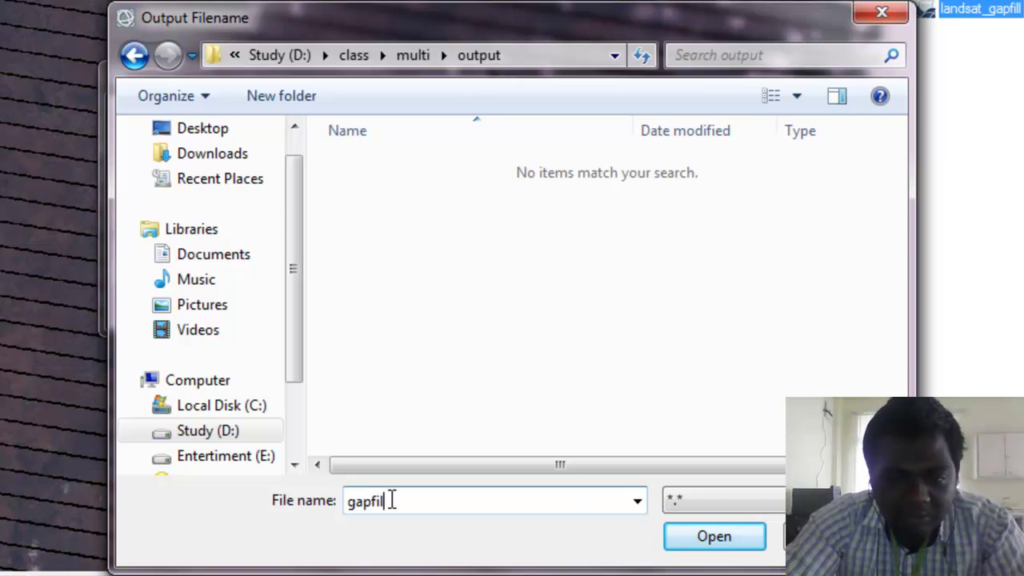
{"action": "type", "text": "l"}
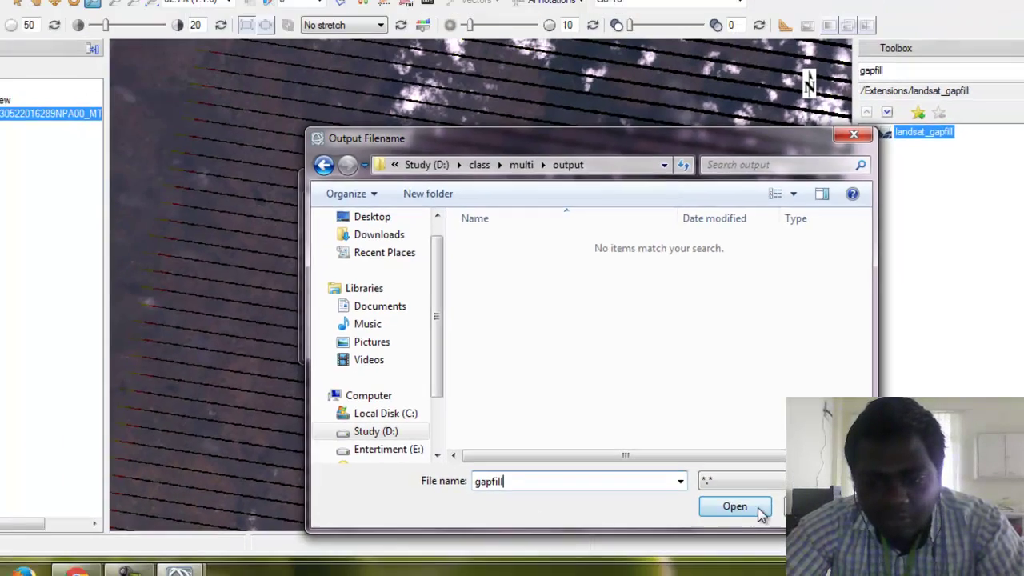
{"action": "left_click", "coordinate": [748, 540]}
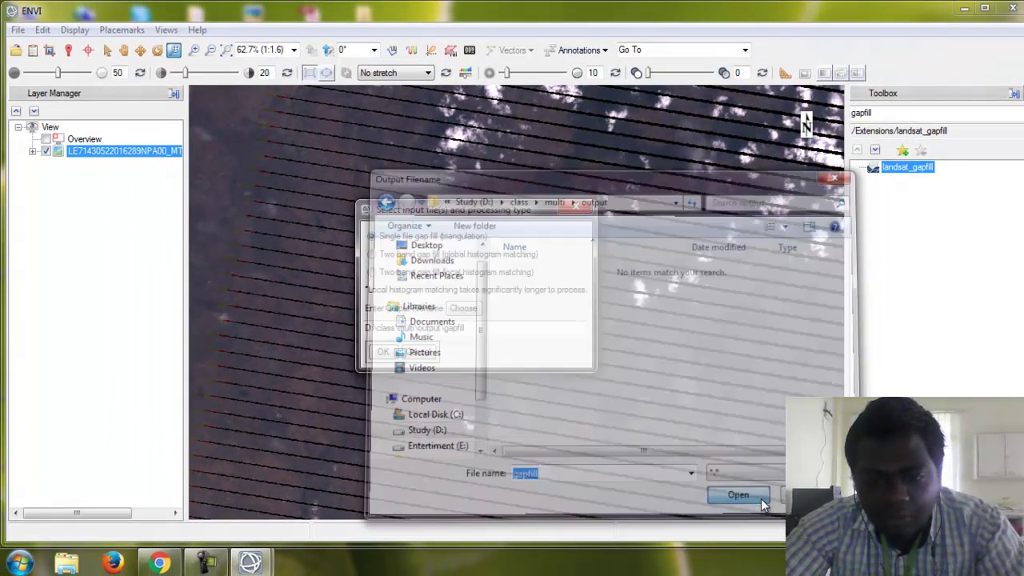
{"action": "left_click", "coordinate": [384, 353]}
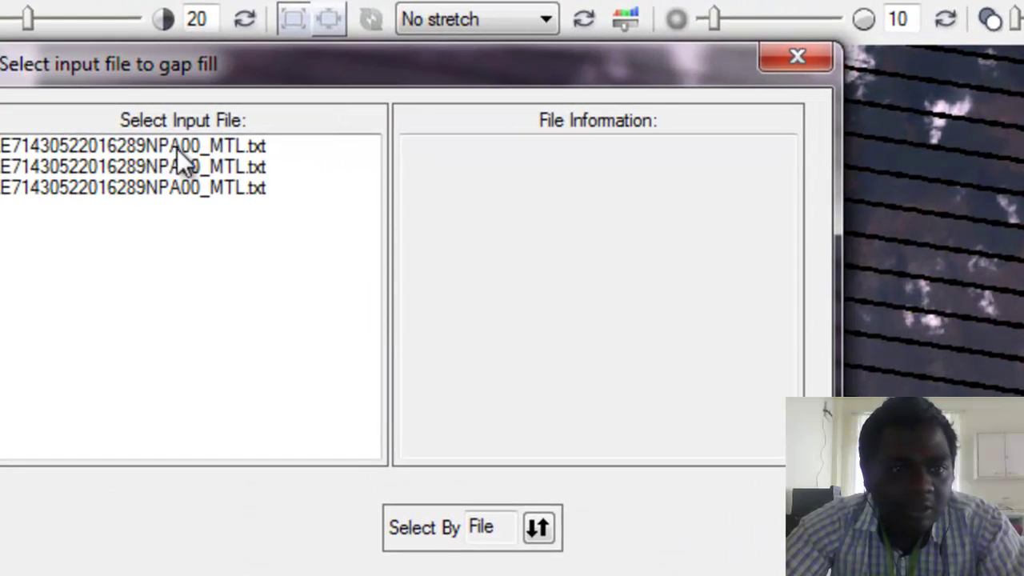
{"action": "double_click", "coordinate": [202, 160]}
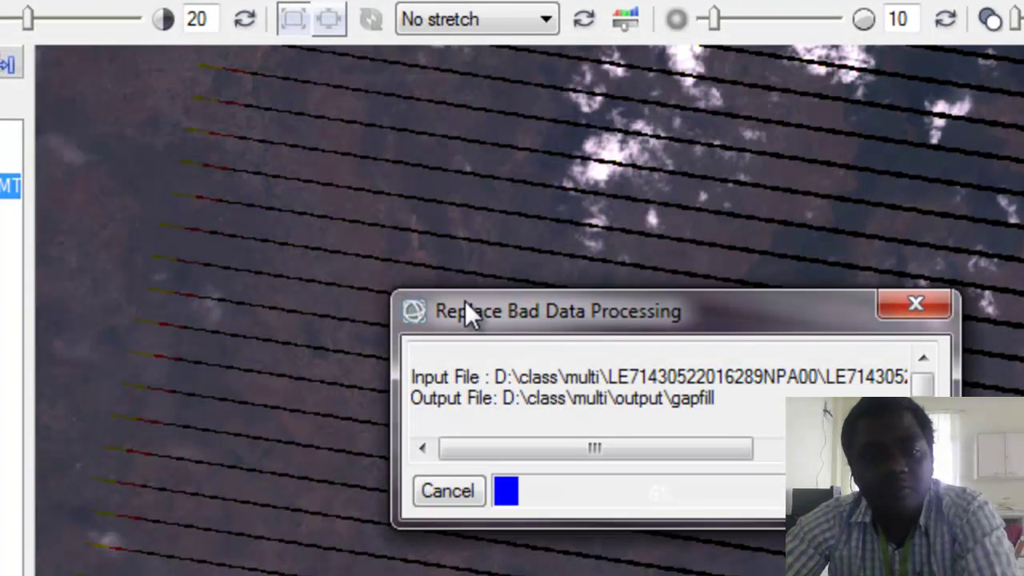
{"action": "left_click_drag", "start_coordinate": [596, 448], "coordinate": [720, 448]}
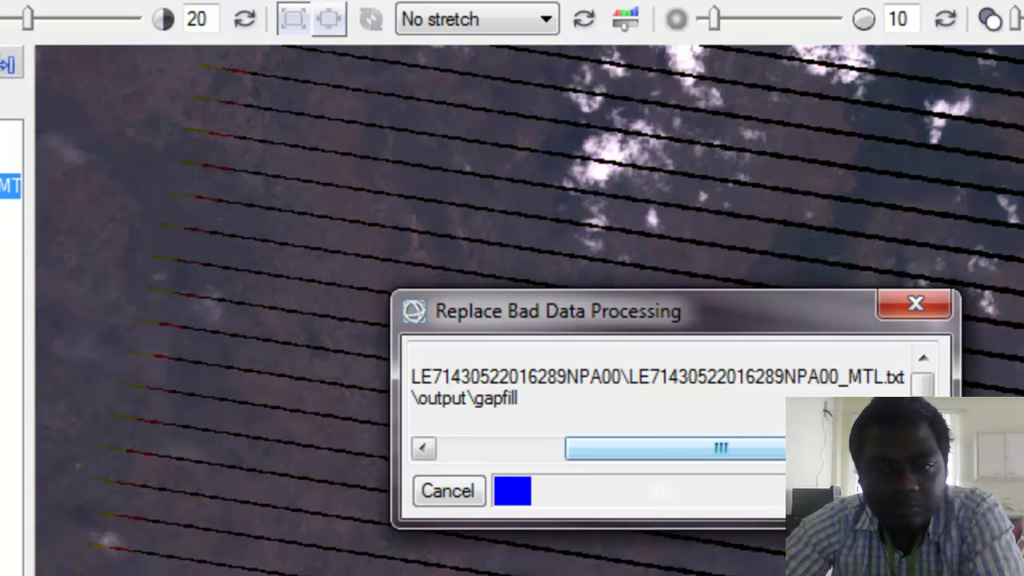
{"action": "left_click_drag", "start_coordinate": [804, 450], "coordinate": [695, 458]}
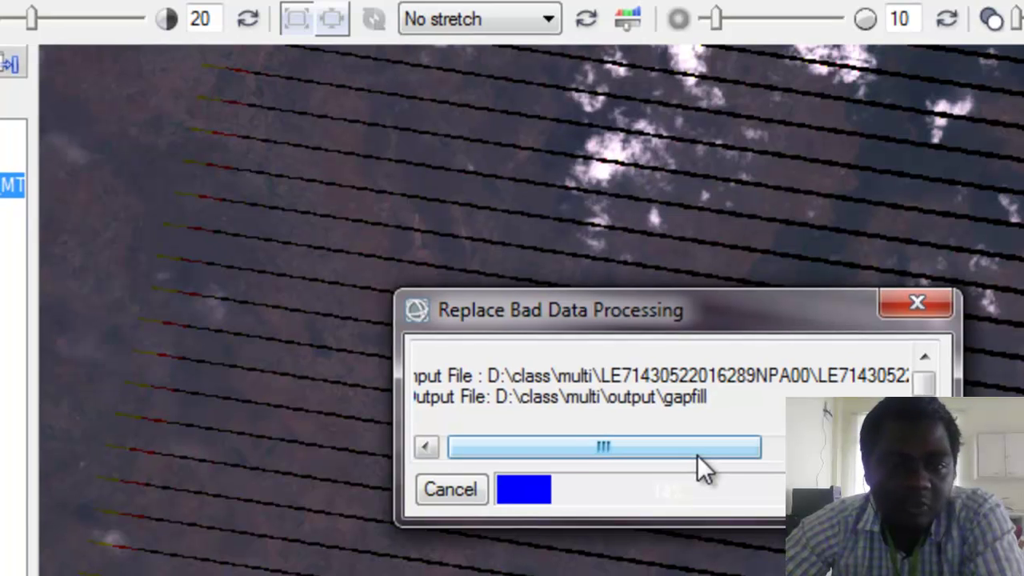